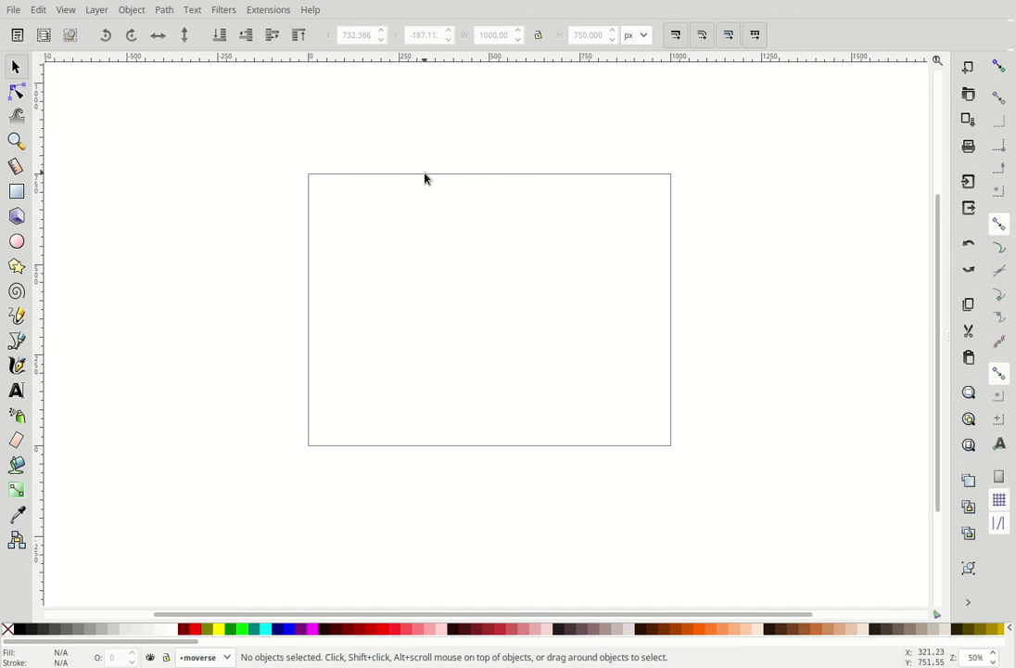
# Step: Import unifol.png as an embedded image on the canvas, overlapping the page
pyautogui.moveTo(644, 215); pyautogui.dragTo(631, 255)
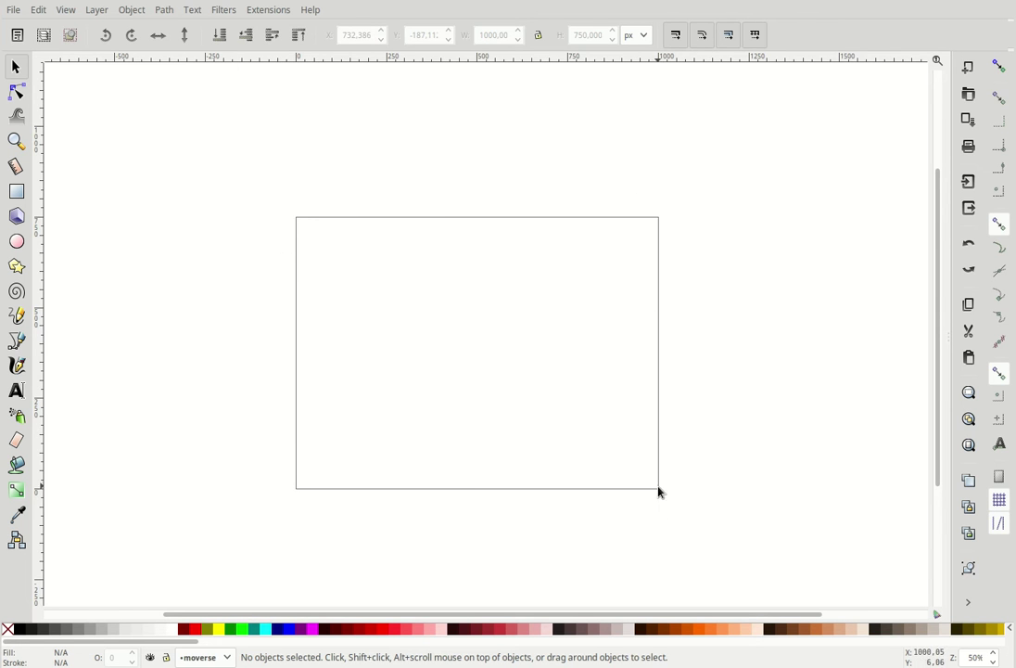
pyautogui.moveTo(372, 350); pyautogui.dragTo(458, 375)
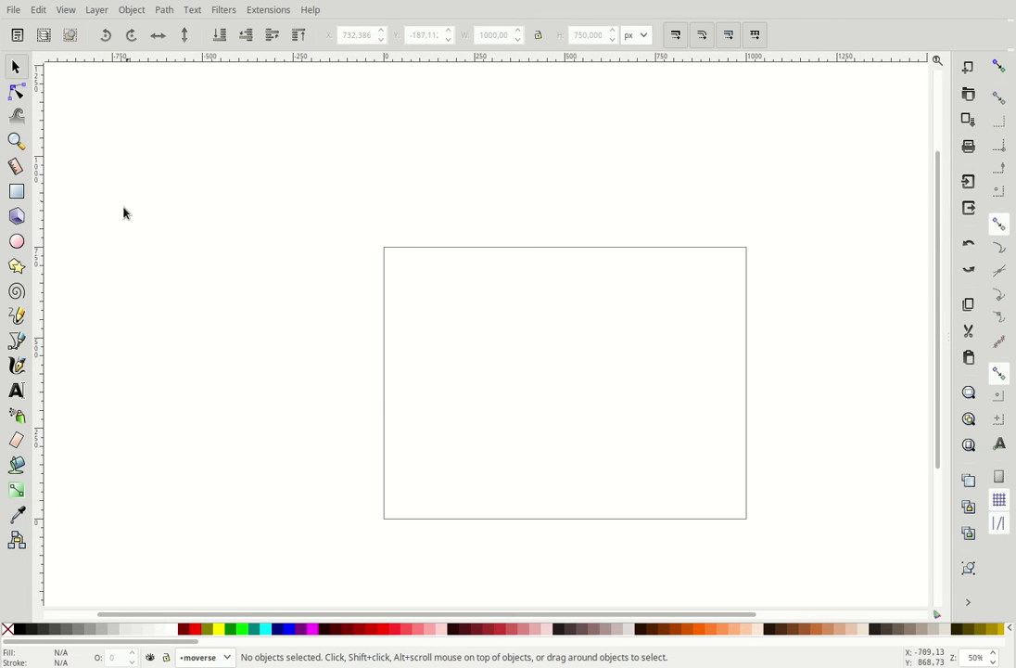
pyautogui.moveTo(729, 176); pyautogui.dragTo(470, 199)
pyautogui.moveTo(610, 355); pyautogui.dragTo(734, 279)
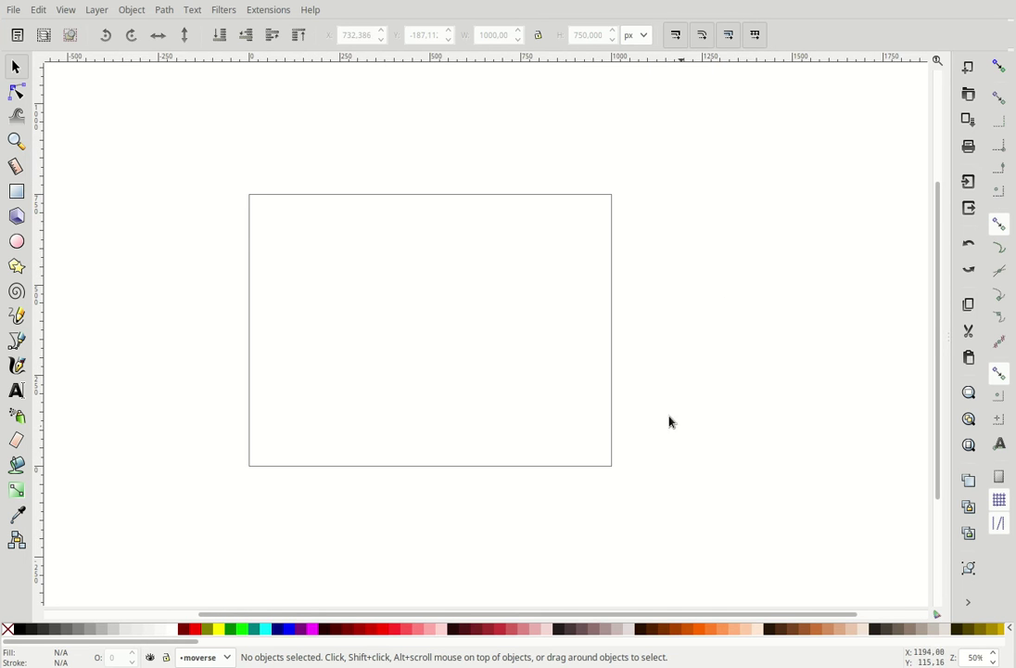
pyautogui.click(14, 11)
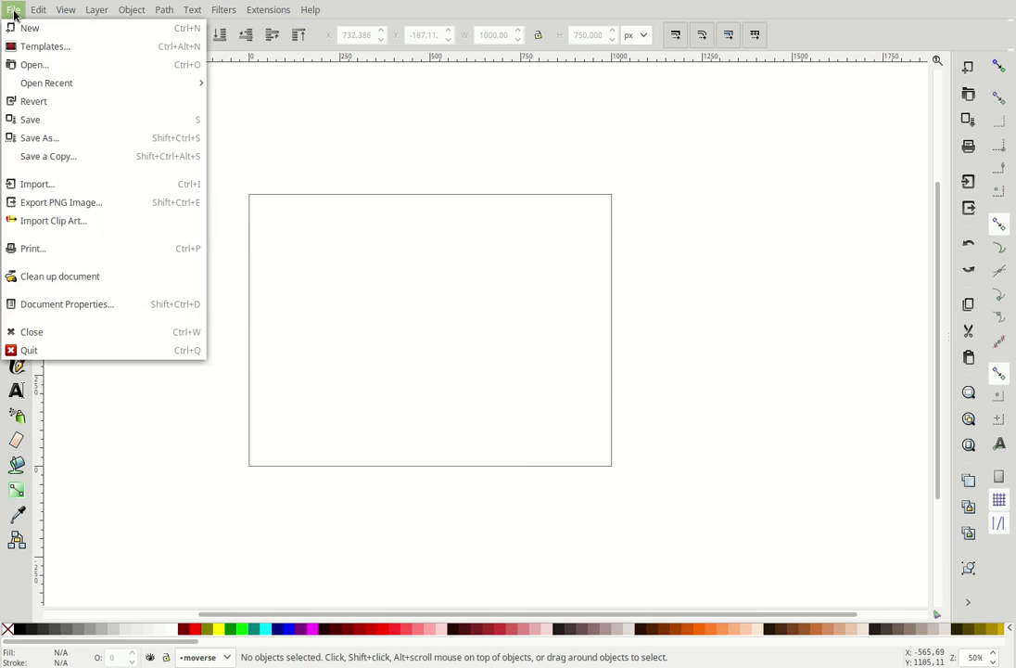
pyautogui.click(52, 187)
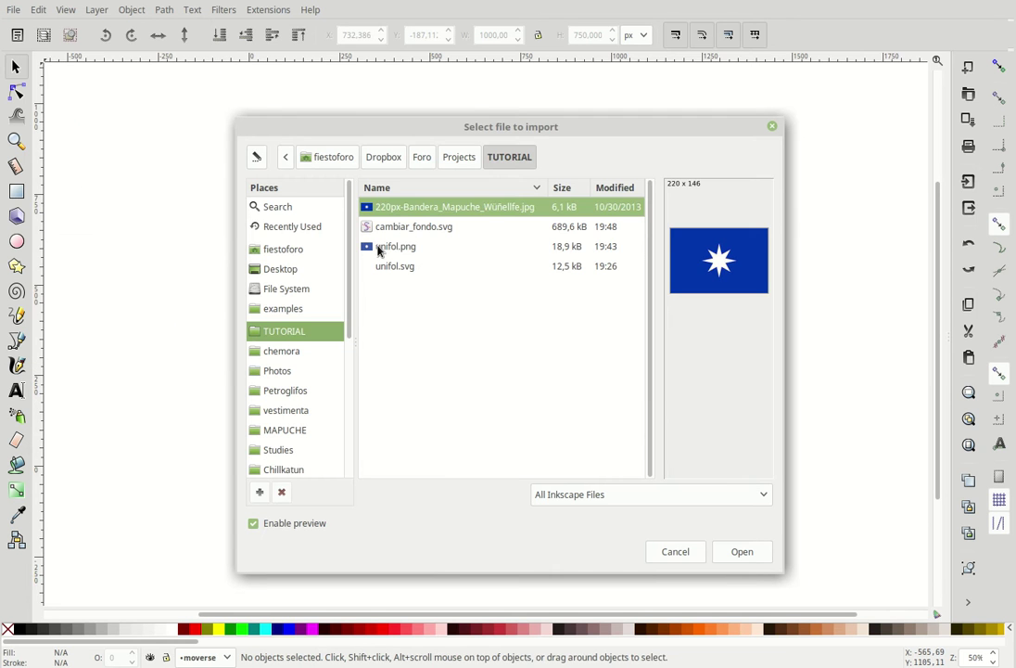
pyautogui.click(366, 247)
pyautogui.click(732, 551)
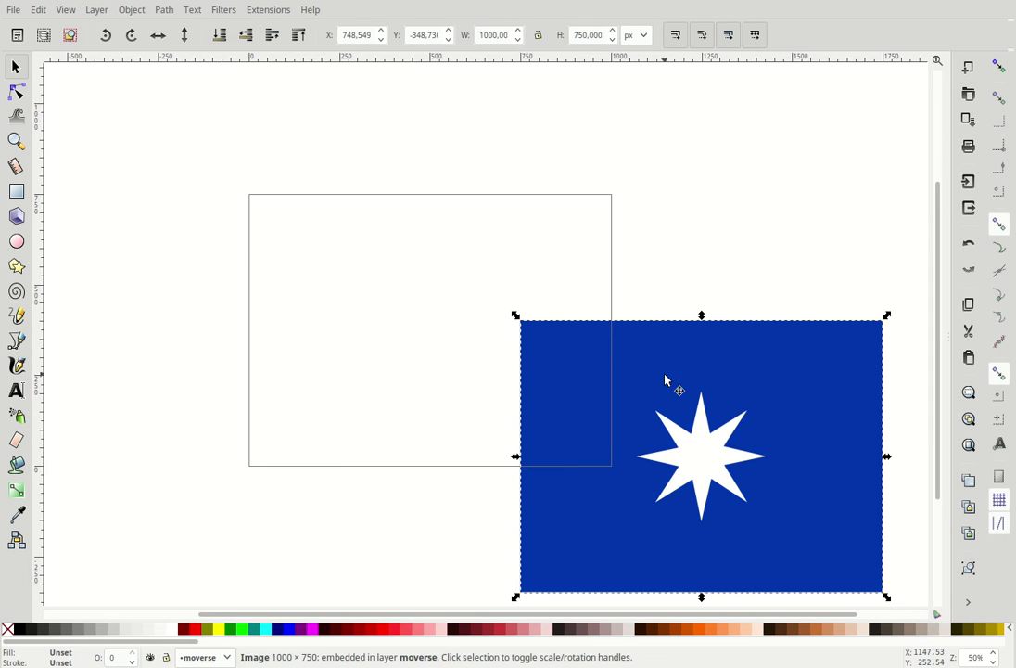
# Step: Drag the flag image around, leaving it off the page to the lower right
pyautogui.moveTo(665, 381); pyautogui.dragTo(771, 259)
pyautogui.moveTo(824, 299); pyautogui.dragTo(384, 265)
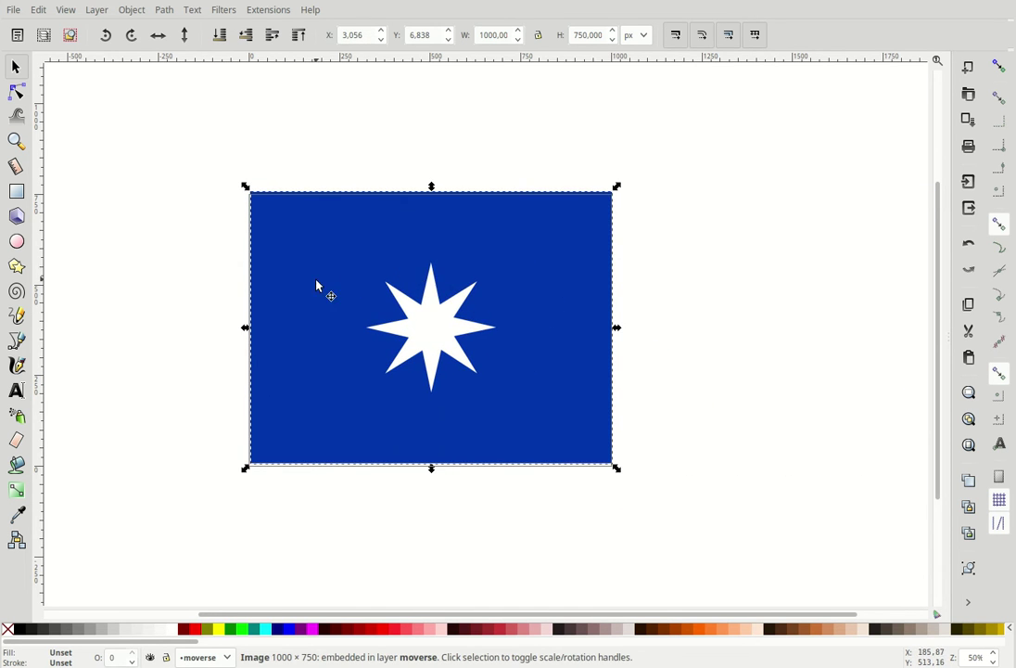
pyautogui.moveTo(316, 286); pyautogui.dragTo(708, 278)
pyautogui.press('Escape')
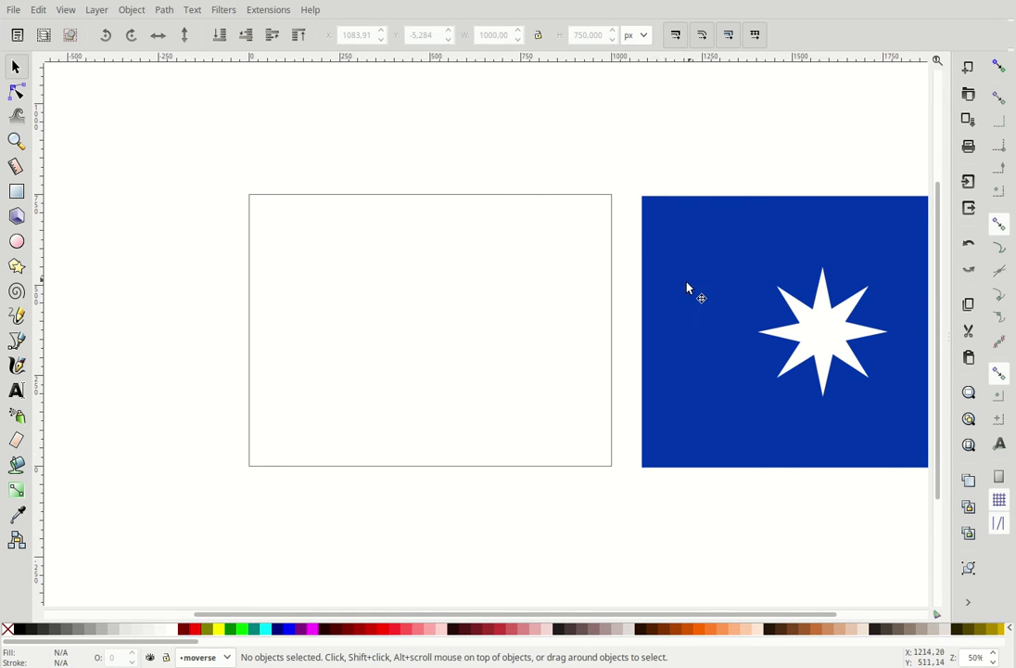
pyautogui.moveTo(687, 288); pyautogui.dragTo(903, 554)
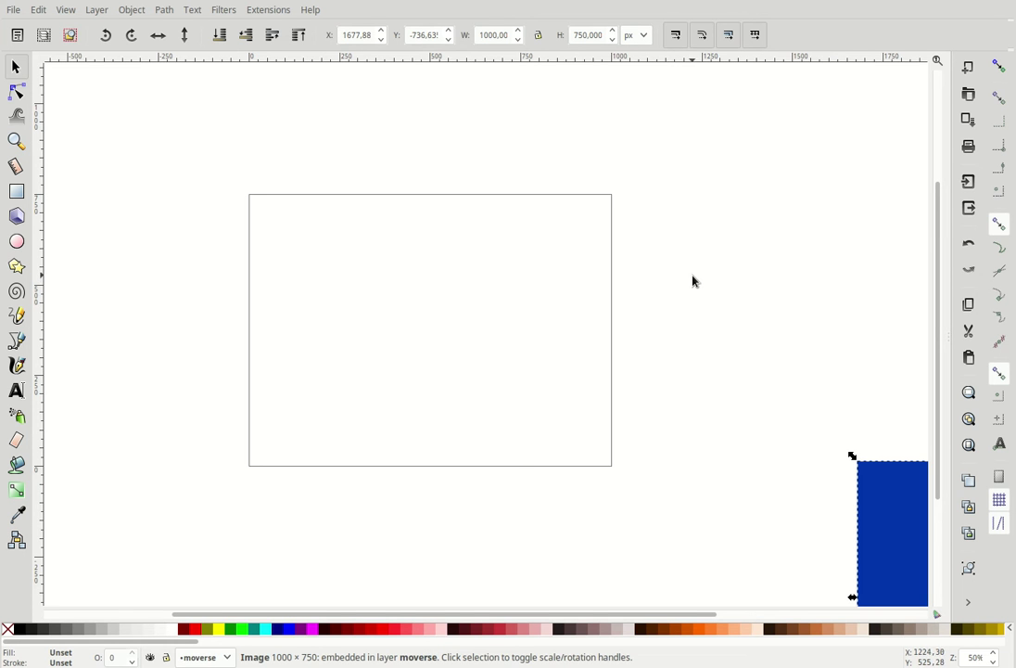
pyautogui.moveTo(704, 281); pyautogui.dragTo(362, 111)
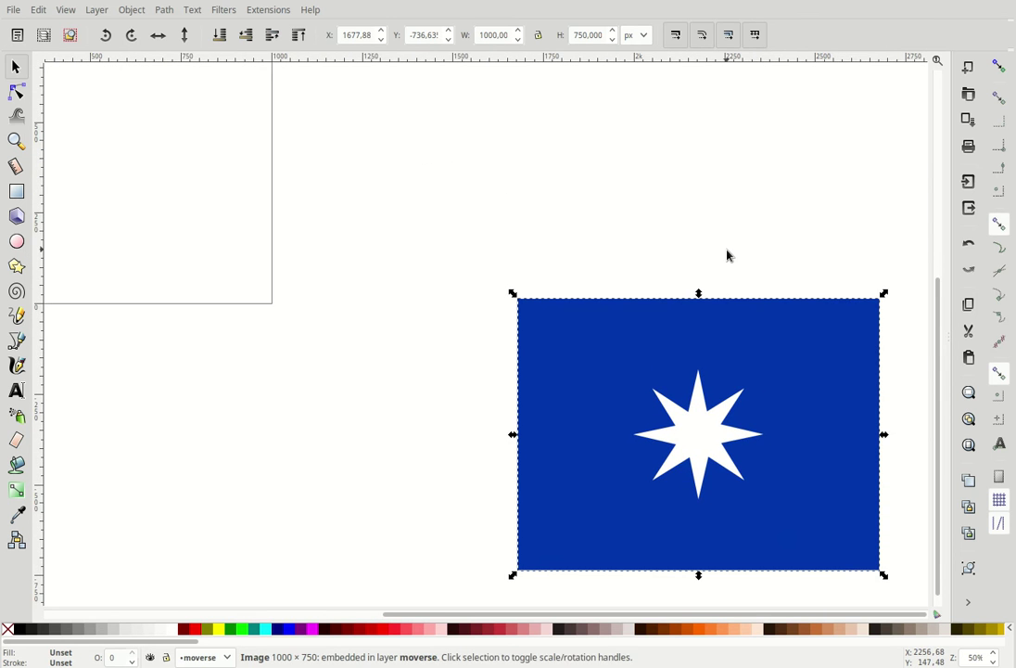
pyautogui.moveTo(727, 256)
pyautogui.mouseDown()
pyautogui.moveTo(660, 202)
pyautogui.moveTo(486, 141)
pyautogui.mouseUp()
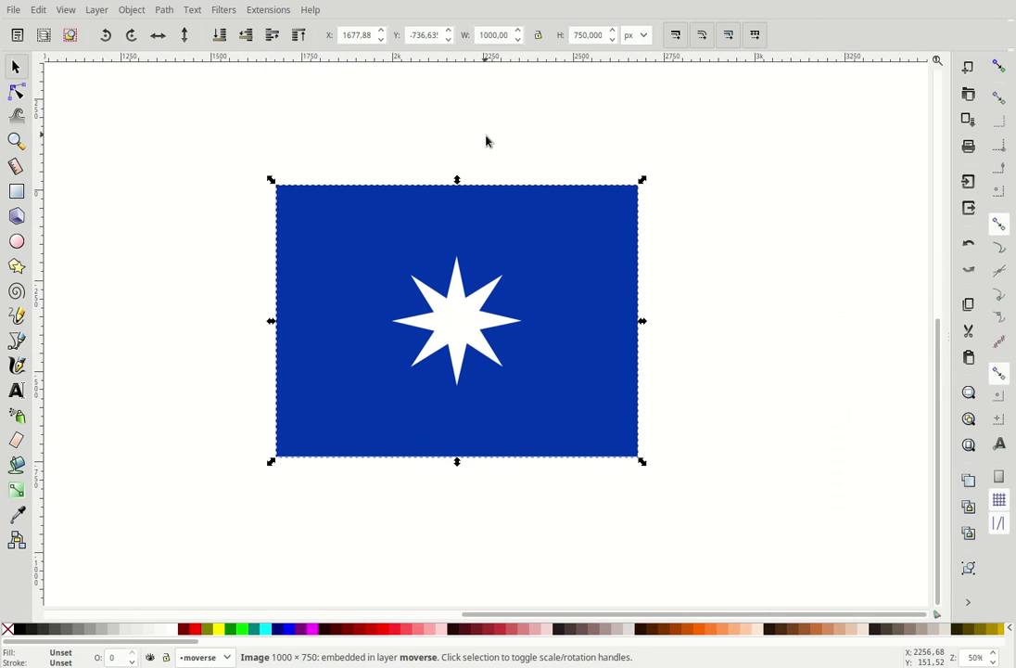
pyautogui.moveTo(392, 151)
pyautogui.mouseDown()
pyautogui.moveTo(594, 222)
pyautogui.moveTo(762, 309)
pyautogui.mouseUp()
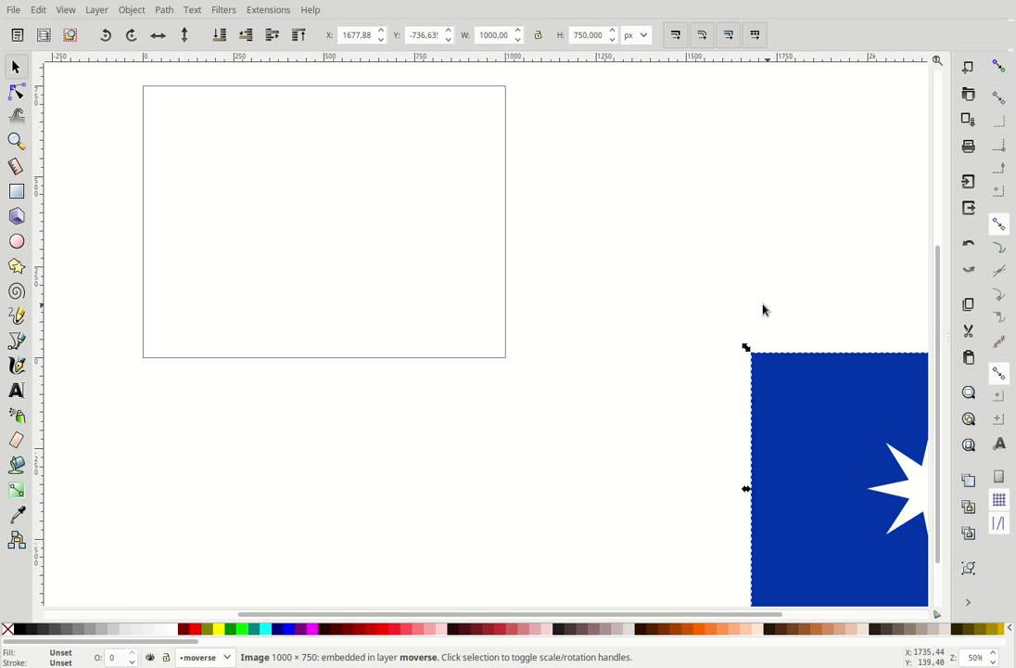
# Step: Deselect the flag and zoom out until both the page and flag are visible
pyautogui.click(565, 235)
pyautogui.scroll(-1, 601, 208)
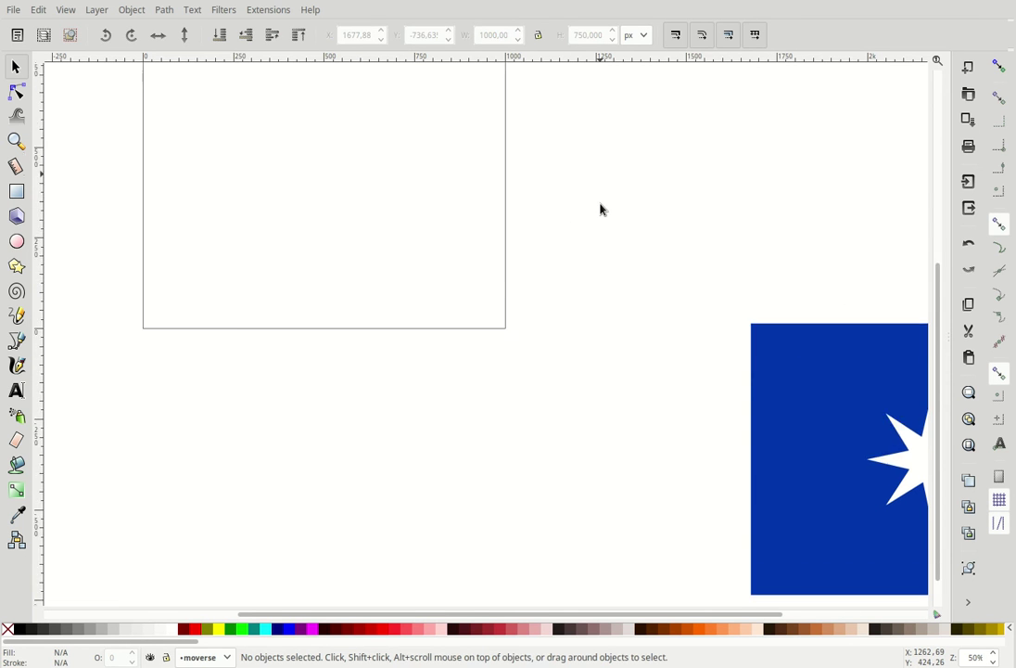
pyautogui.scroll(-2, 604, 213)
pyautogui.scroll(4, 604, 215)
pyautogui.scroll(3, 604, 217)
pyautogui.scroll(-1, 604, 218)
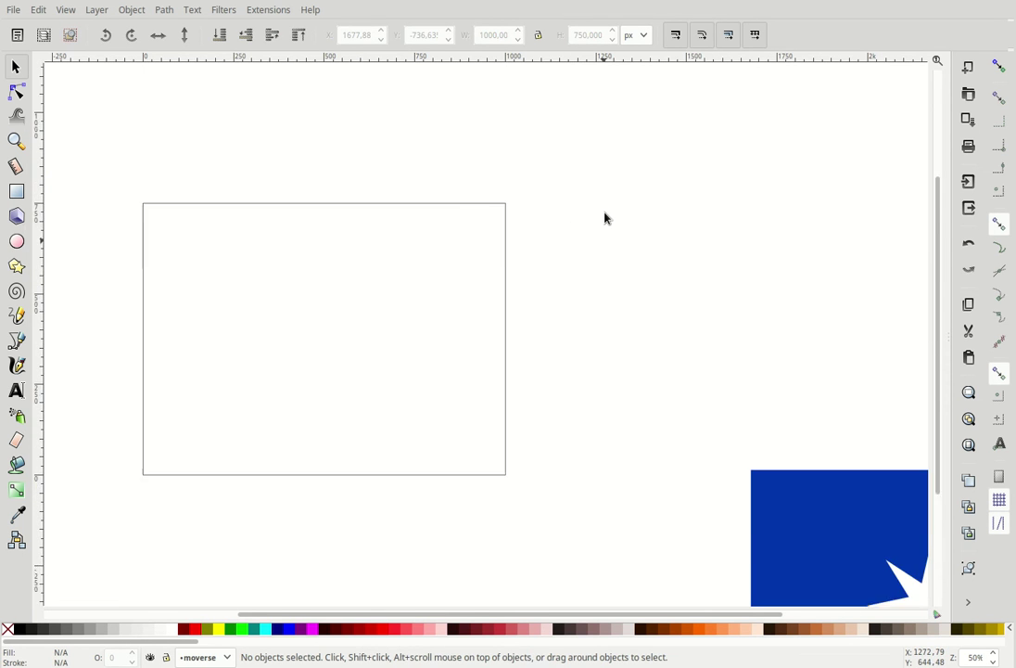
pyautogui.scroll(-2, 604, 219)
pyautogui.scroll(-5, 609, 225)
pyautogui.scroll(7, 612, 228)
pyautogui.scroll(8, 613, 227)
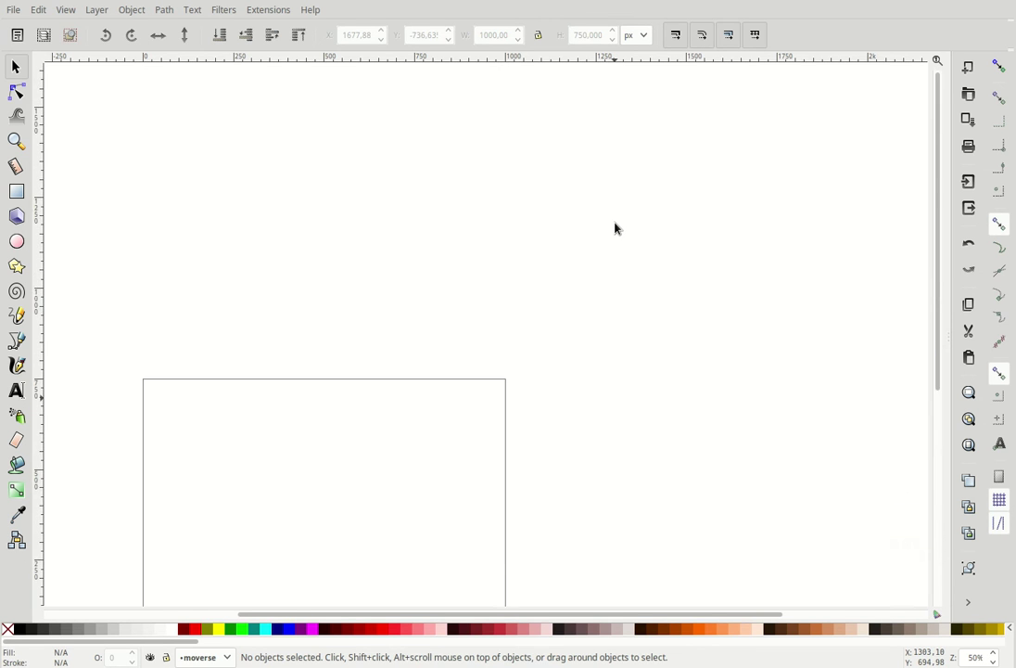
pyautogui.scroll(-9, 616, 229)
pyautogui.scroll(-7, 616, 234)
pyautogui.scroll(7, 615, 237)
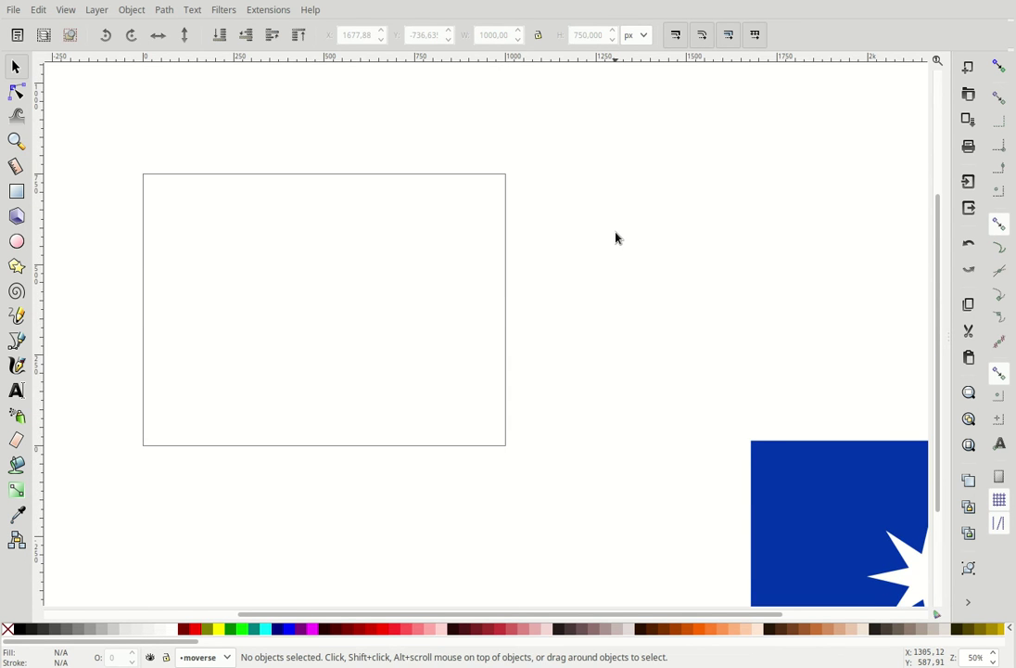
pyautogui.scroll(-1, 615, 234)
pyautogui.scroll(-2, 616, 235)
pyautogui.scroll(2, 616, 235)
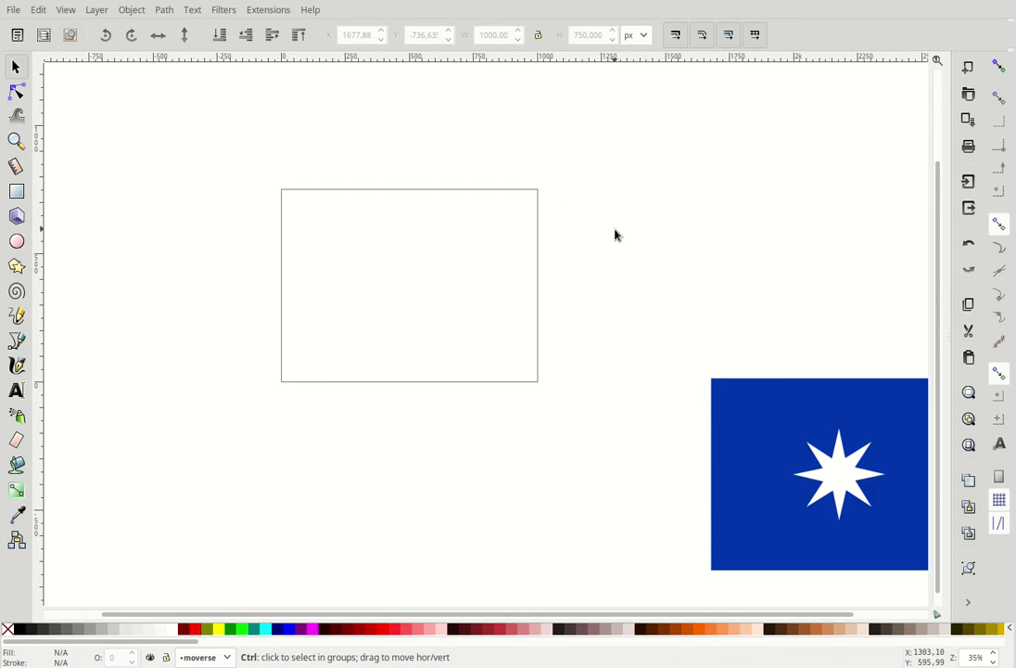
pyautogui.scroll(-2, 615, 235)
pyautogui.scroll(4, 616, 234)
pyautogui.scroll(-3, 616, 235)
pyautogui.scroll(2, 616, 235)
pyautogui.scroll(1, 616, 235)
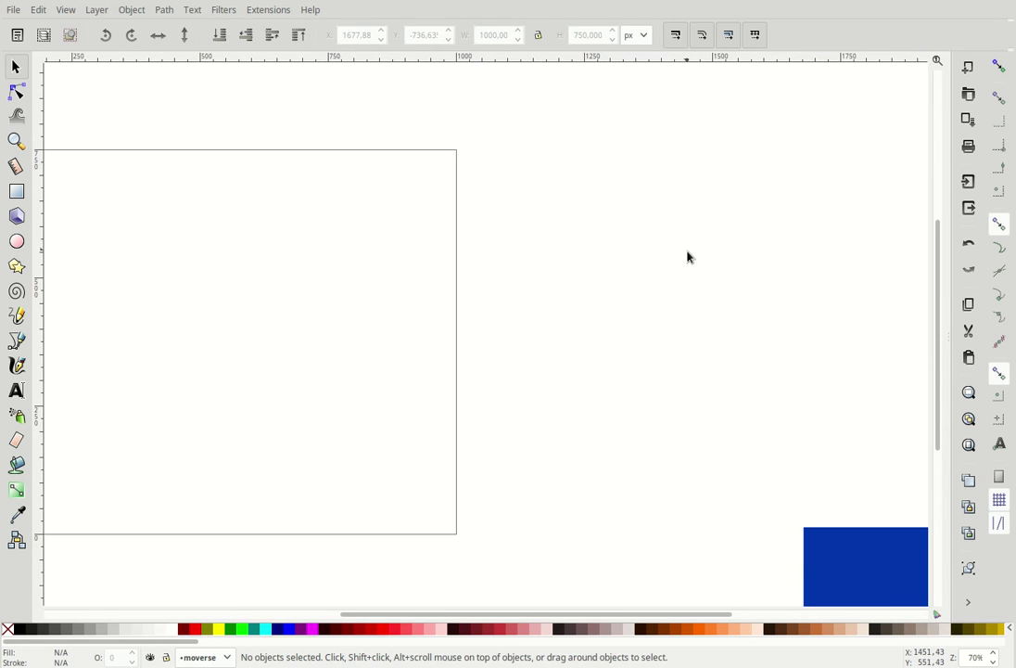
pyautogui.scroll(-2, 600, 246)
pyautogui.scroll(-2, 600, 251)
pyautogui.scroll(3, 599, 256)
pyautogui.scroll(2, 599, 256)
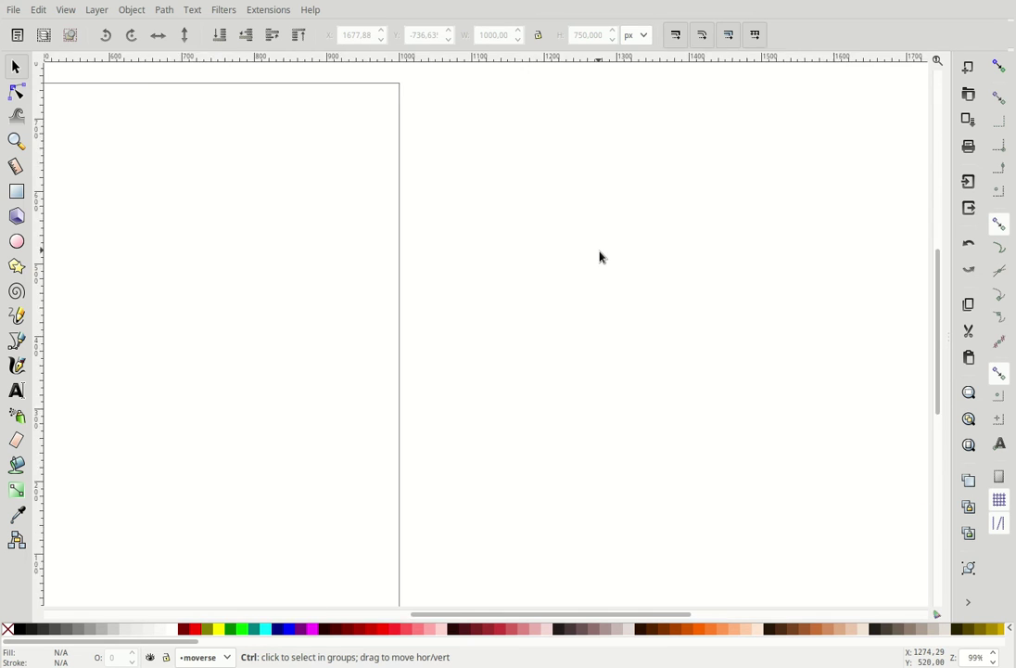
pyautogui.scroll(-6, 601, 269)
pyautogui.scroll(2, 604, 279)
pyautogui.scroll(2, 605, 280)
pyautogui.moveTo(676, 289)
pyautogui.mouseDown()
pyautogui.moveTo(529, 269)
pyautogui.moveTo(349, 197)
pyautogui.moveTo(629, 183)
pyautogui.moveTo(452, 231)
pyautogui.moveTo(323, 240)
pyautogui.moveTo(432, 229)
pyautogui.moveTo(731, 229)
pyautogui.moveTo(372, 202)
pyautogui.moveTo(599, 138)
pyautogui.moveTo(592, 351)
pyautogui.moveTo(689, 209)
pyautogui.moveTo(680, 172)
pyautogui.mouseUp()
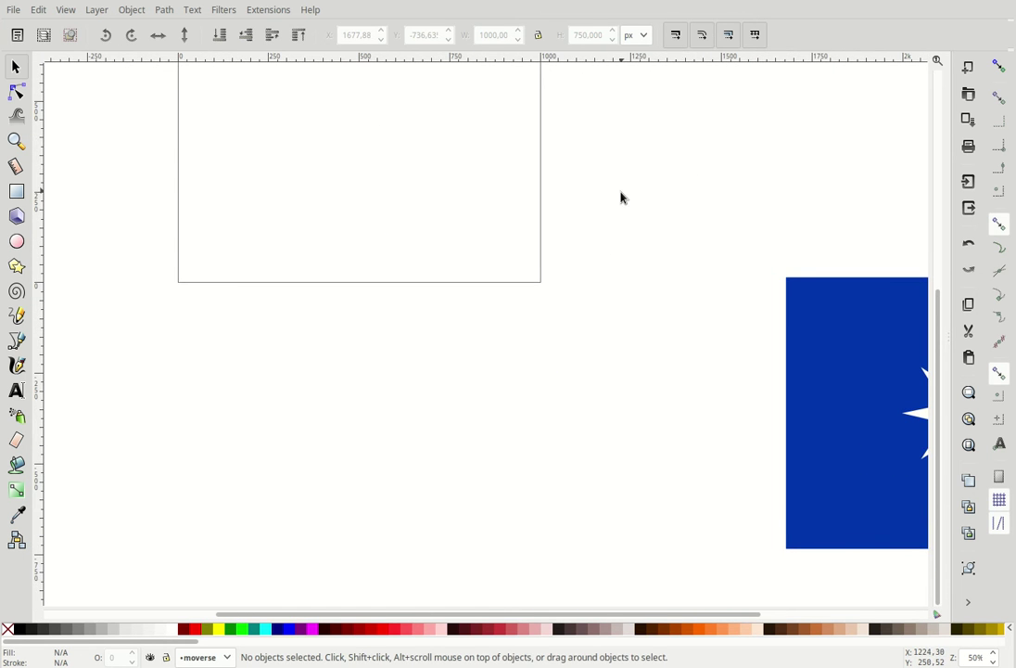
# Step: Scale the flag image up to 8628.67 × 6471.50 px, far larger than the page
pyautogui.keyDown('ctrl'); pyautogui.scroll(-1, 621, 217); pyautogui.keyUp('ctrl')
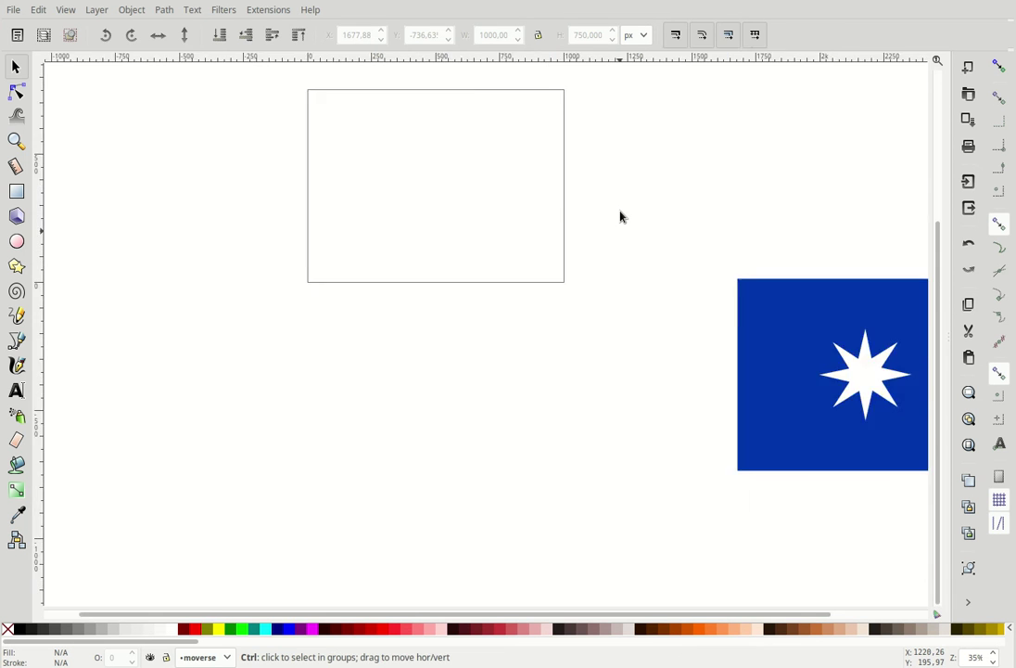
pyautogui.keyDown('ctrl'); pyautogui.scroll(-3, 620, 215); pyautogui.keyUp('ctrl')
pyautogui.keyDown('ctrl'); pyautogui.scroll(4, 621, 217); pyautogui.keyUp('ctrl')
pyautogui.keyDown('ctrl'); pyautogui.scroll(-3, 623, 219); pyautogui.keyUp('ctrl')
pyautogui.keyDown('ctrl'); pyautogui.scroll(3, 626, 224); pyautogui.keyUp('ctrl')
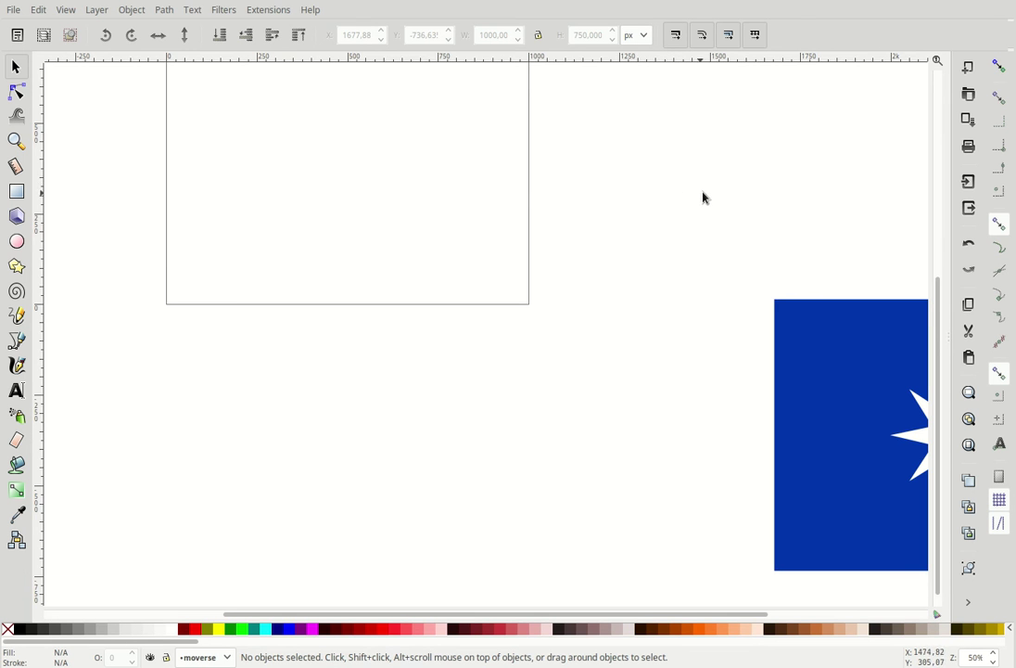
pyautogui.moveTo(699, 200); pyautogui.dragTo(594, 344)
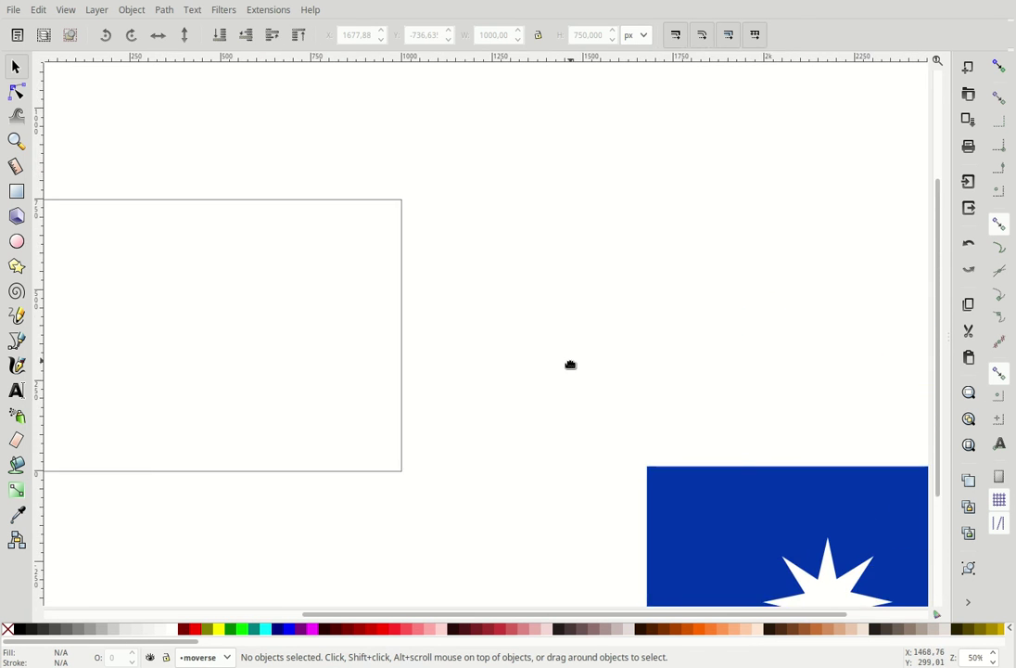
pyautogui.moveTo(238, 250); pyautogui.dragTo(514, 295)
pyautogui.moveTo(787, 389); pyautogui.dragTo(485, 227)
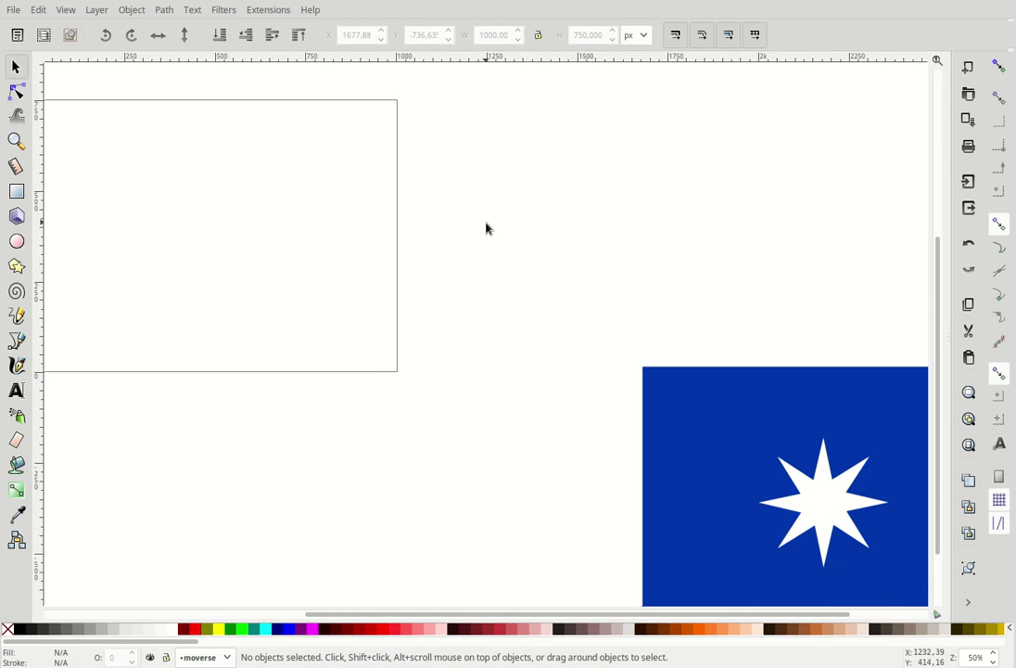
pyautogui.moveTo(739, 301); pyautogui.dragTo(605, 230)
pyautogui.moveTo(544, 263); pyautogui.dragTo(428, 231)
pyautogui.moveTo(315, 252); pyautogui.dragTo(508, 146)
pyautogui.moveTo(347, 254); pyautogui.dragTo(626, 388)
pyautogui.moveTo(375, 242)
pyautogui.mouseDown()
pyautogui.moveTo(443, 284)
pyautogui.moveTo(472, 332)
pyautogui.mouseUp()
pyautogui.keyDown('ctrl'); pyautogui.scroll(-2, 473, 288); pyautogui.keyUp('ctrl')
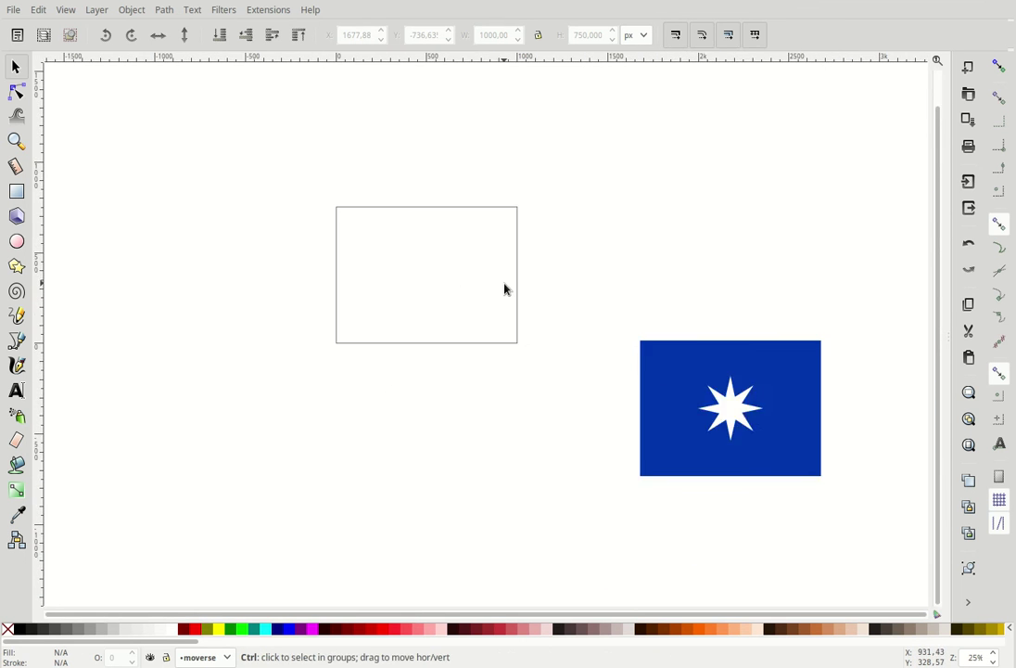
pyautogui.keyDown('ctrl'); pyautogui.scroll(-2, 504, 290); pyautogui.keyUp('ctrl')
pyautogui.keyDown('ctrl'); pyautogui.scroll(-3, 503, 290); pyautogui.keyUp('ctrl')
pyautogui.keyDown('ctrl'); pyautogui.scroll(1, 519, 285); pyautogui.keyUp('ctrl')
pyautogui.click(565, 325)
pyautogui.moveTo(579, 334); pyautogui.dragTo(904, 568)
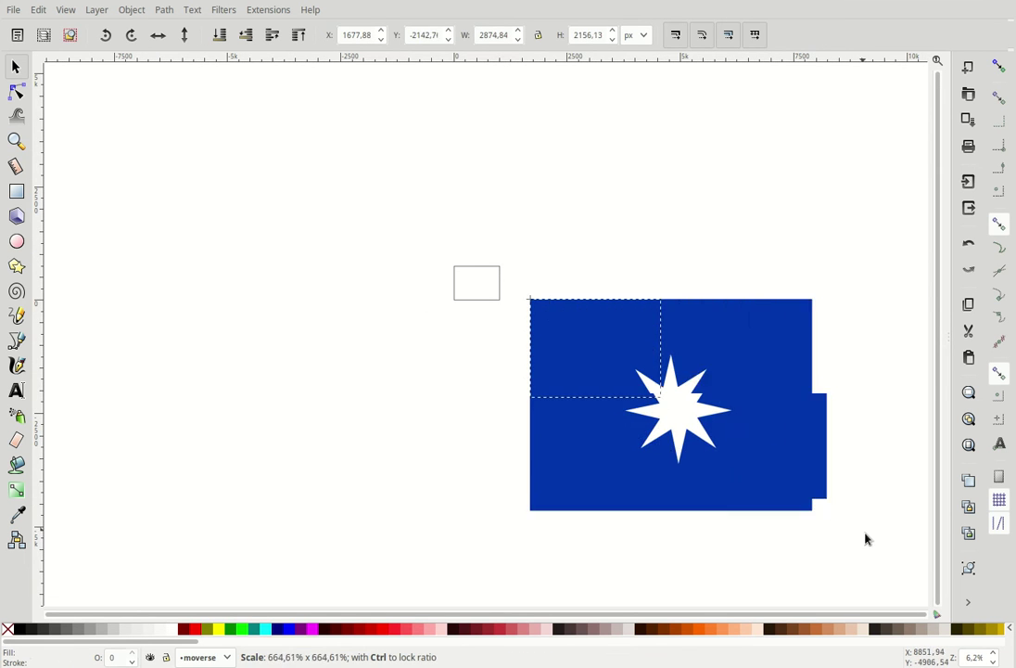
pyautogui.keyDown('ctrl'); pyautogui.scroll(-1, 585, 388); pyautogui.keyUp('ctrl')
# Step: Zoom out to see the whole enlarged flag and move it lower
pyautogui.keyDown('ctrl'); pyautogui.scroll(1, 595, 389); pyautogui.keyUp('ctrl')
pyautogui.moveTo(595, 389)
pyautogui.mouseDown()
pyautogui.moveTo(619, 123)
pyautogui.moveTo(161, 227)
pyautogui.mouseUp()
pyautogui.keyDown('ctrl'); pyautogui.scroll(2, 479, 252); pyautogui.keyUp('ctrl')
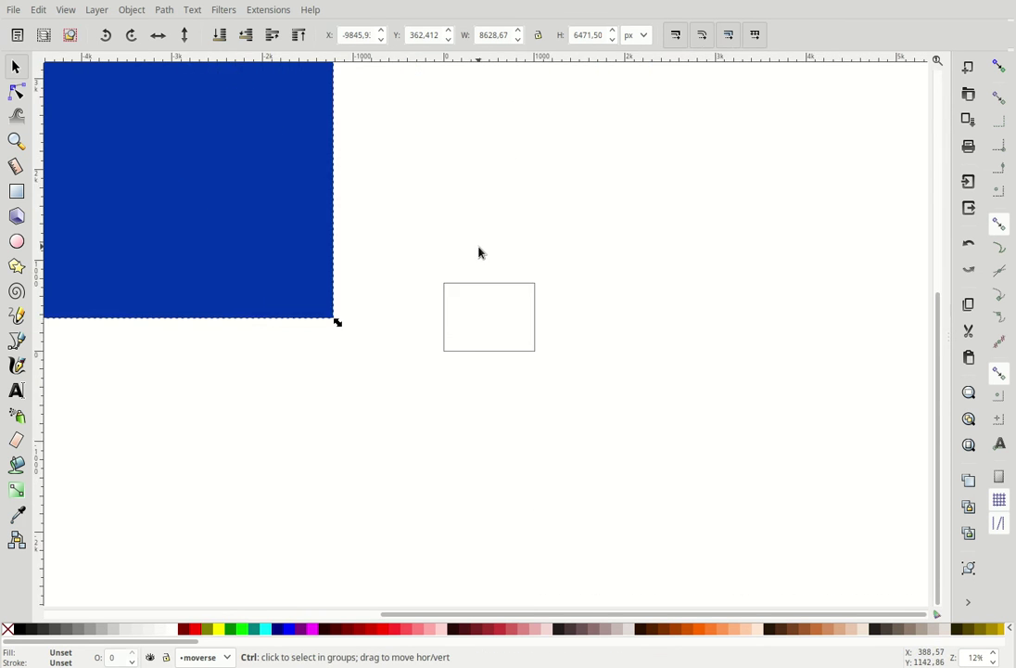
pyautogui.keyDown('ctrl'); pyautogui.scroll(2, 479, 250); pyautogui.keyUp('ctrl')
pyautogui.keyDown('ctrl'); pyautogui.scroll(2, 446, 349); pyautogui.keyUp('ctrl')
pyautogui.keyDown('ctrl'); pyautogui.scroll(1, 449, 353); pyautogui.keyUp('ctrl')
pyautogui.keyDown('ctrl'); pyautogui.scroll(-2, 449, 352); pyautogui.keyUp('ctrl')
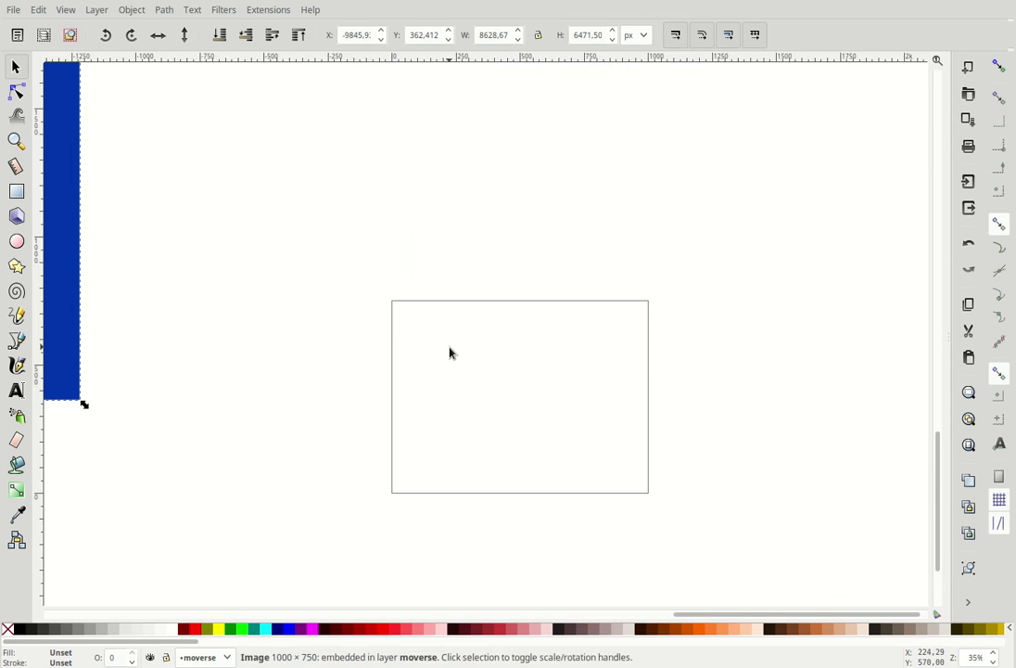
pyautogui.keyDown('ctrl'); pyautogui.scroll(-6, 449, 353); pyautogui.keyUp('ctrl')
pyautogui.keyDown('shift'); pyautogui.hscroll(-5, 626, 262); pyautogui.keyUp('shift')
pyautogui.keyDown('ctrl'); pyautogui.scroll(1, 570, 224); pyautogui.keyUp('ctrl')
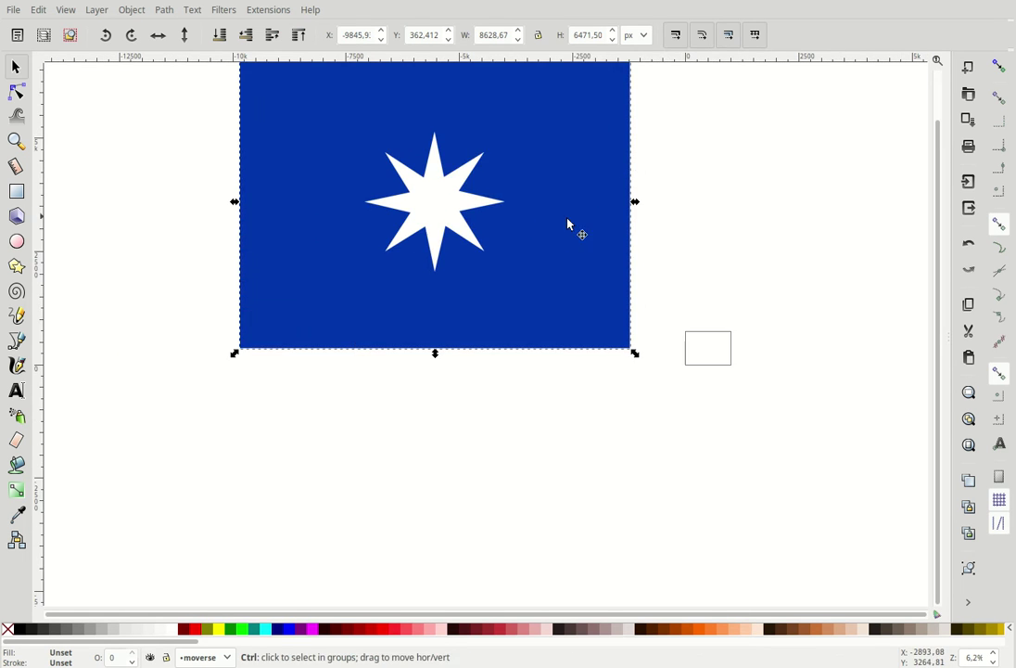
pyautogui.keyDown('shift'); pyautogui.hscroll(4, 592, 265); pyautogui.keyUp('shift')
pyautogui.moveTo(285, 220); pyautogui.dragTo(278, 315)
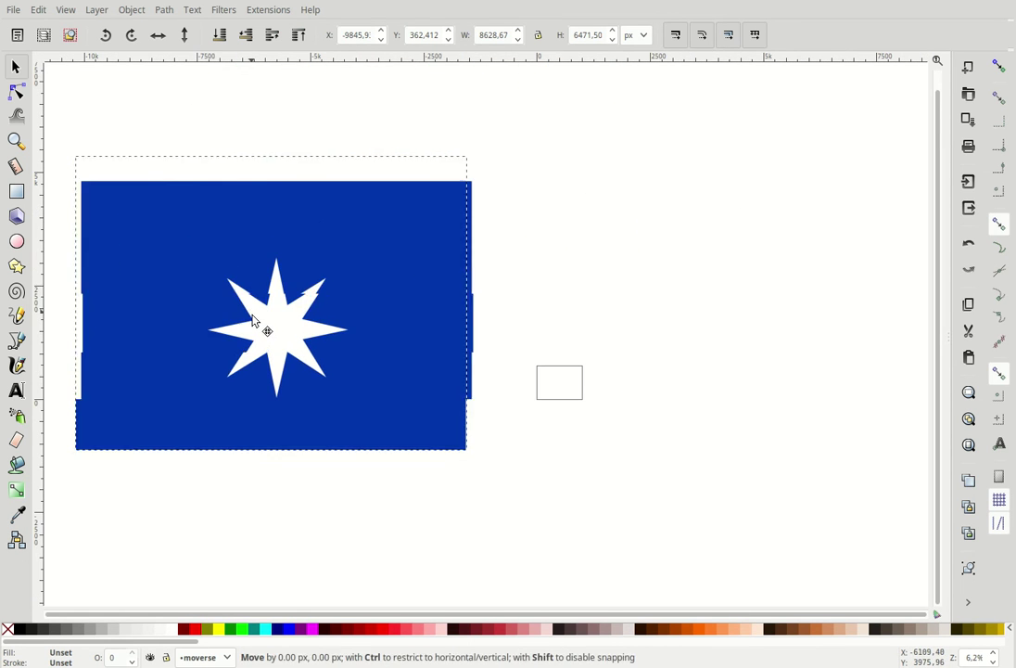
pyautogui.keyDown('ctrl'); pyautogui.scroll(1, 385, 293); pyautogui.keyUp('ctrl')
pyautogui.keyDown('ctrl'); pyautogui.scroll(-1, 390, 290); pyautogui.keyUp('ctrl')
# Step: Recentre the view on the flag and reselect it to show its scale handles
pyautogui.moveTo(669, 279); pyautogui.dragTo(751, 251)
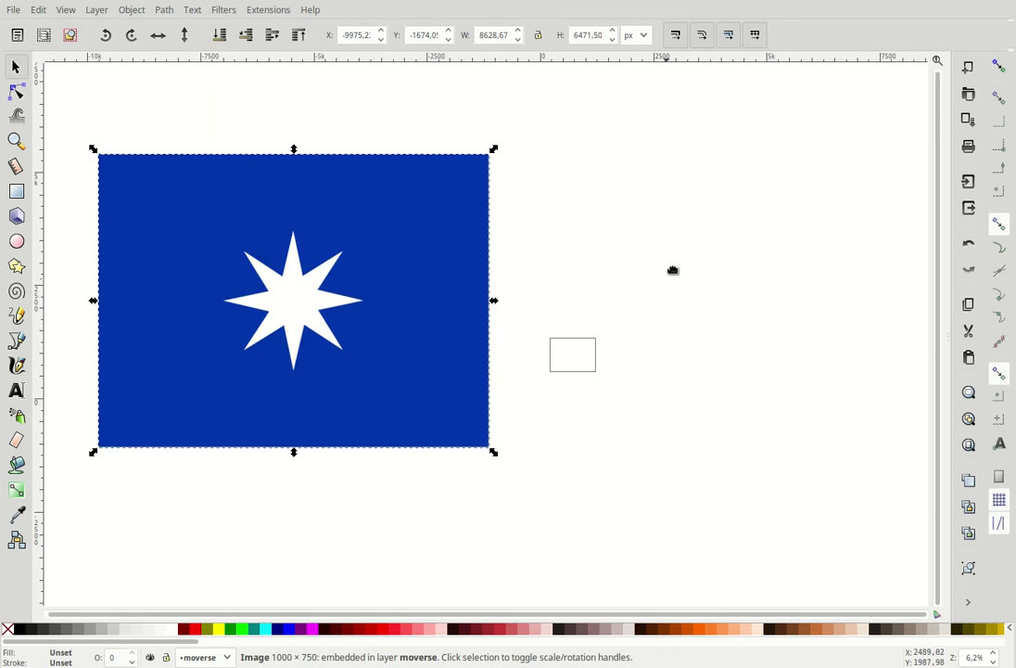
pyautogui.keyDown('shift'); pyautogui.hscroll(2, 649, 288); pyautogui.keyUp('shift')
pyautogui.scroll(1, 649, 287)
pyautogui.keyDown('ctrl'); pyautogui.scroll(1, 555, 309); pyautogui.keyUp('ctrl')
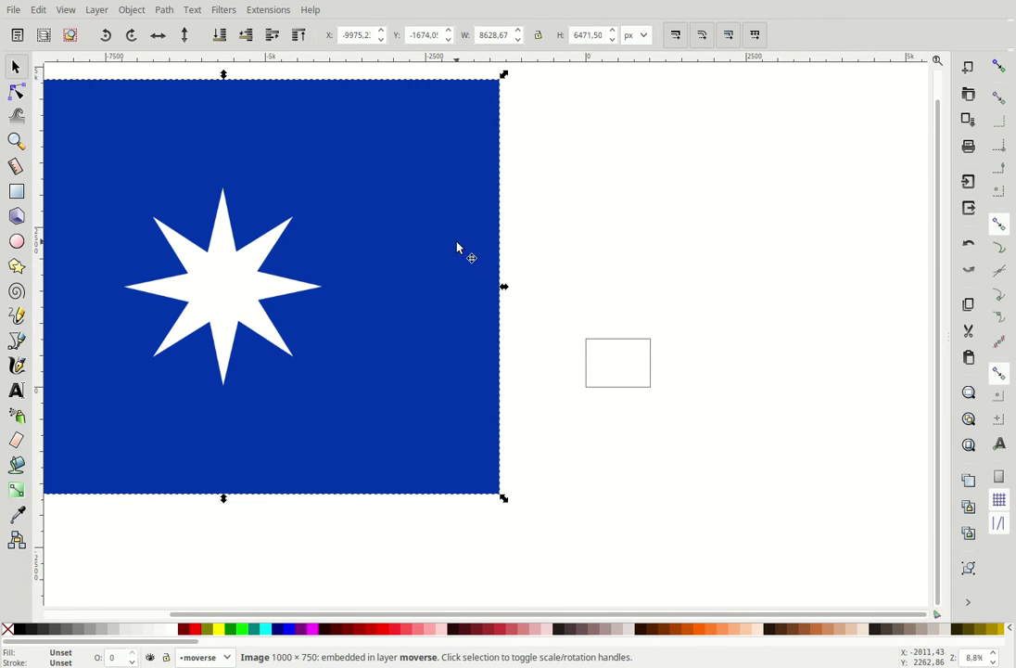
pyautogui.moveTo(558, 293); pyautogui.dragTo(670, 289)
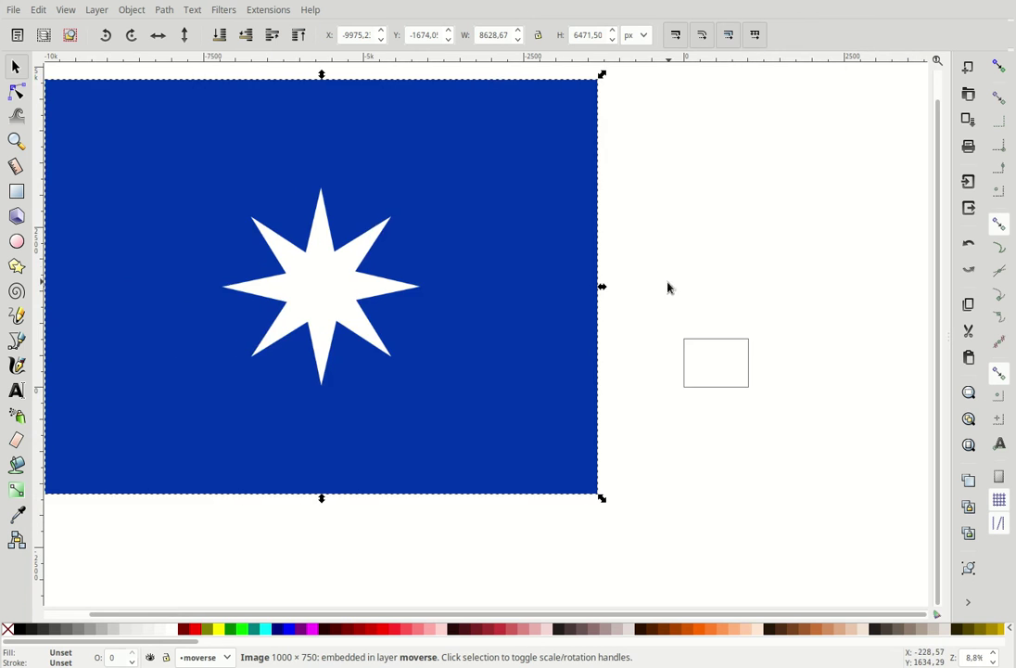
pyautogui.scroll(2, 562, 272)
pyautogui.scroll(-1, 672, 264)
pyautogui.scroll(-1, 672, 265)
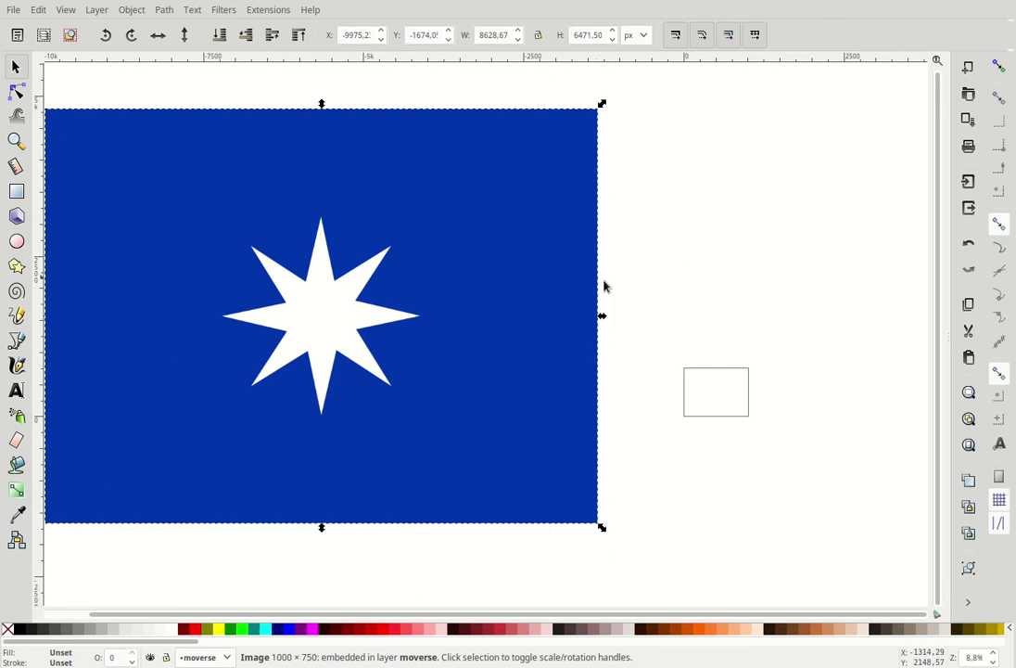
pyautogui.scroll(-1, 605, 285)
pyautogui.keyDown('shift'); pyautogui.hscroll(1, 593, 292); pyautogui.keyUp('shift')
pyautogui.press('Escape')
pyautogui.click(480, 262)
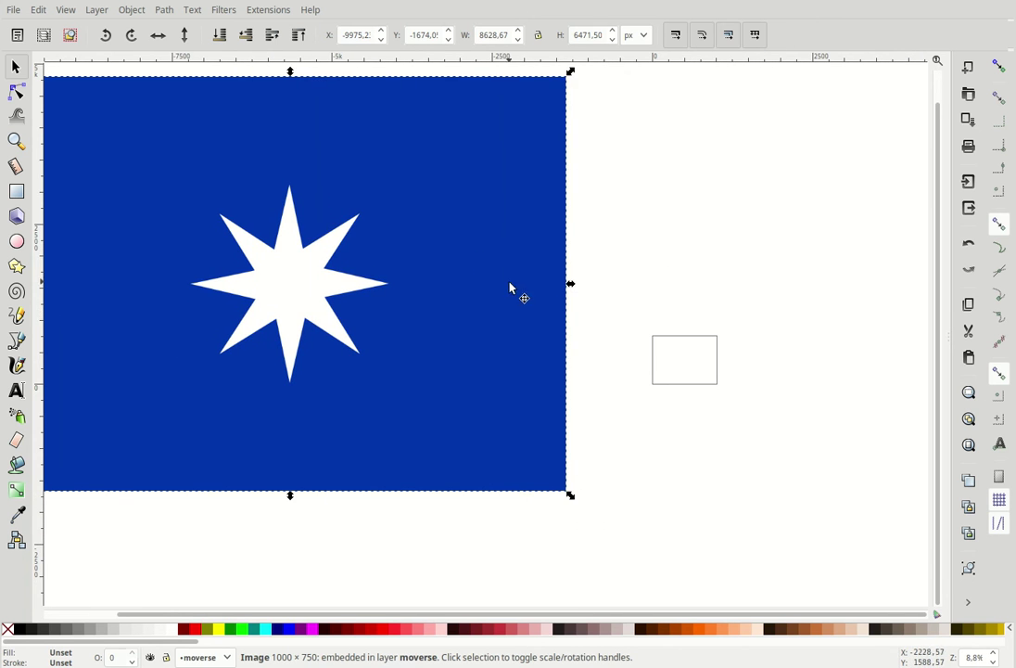
pyautogui.scroll(1, 556, 306)
pyautogui.hscroll(-2, 557, 306)
# Step: Shrink the flag to about 1840 × 1380 px and move it over the page
pyautogui.moveTo(84, 110)
pyautogui.mouseDown()
pyautogui.moveTo(163, 173)
pyautogui.moveTo(520, 340)
pyautogui.mouseUp()
pyautogui.scroll(-2, 575, 381)
pyautogui.hscroll(3, 575, 381)
pyautogui.keyDown('ctrl'); pyautogui.scroll(2, 620, 402); pyautogui.keyUp('ctrl')
pyautogui.moveTo(311, 386); pyautogui.dragTo(560, 220)
pyautogui.keyDown('ctrl'); pyautogui.scroll(3, 647, 202); pyautogui.keyUp('ctrl')
pyautogui.keyDown('ctrl'); pyautogui.scroll(-1, 631, 212); pyautogui.keyUp('ctrl')
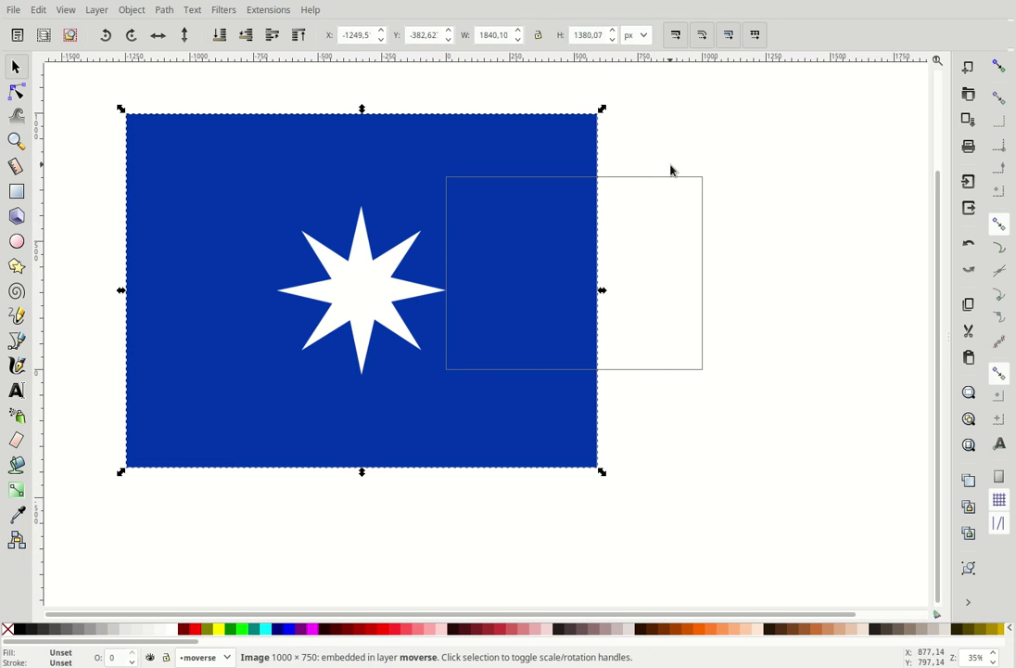
# Step: Nudge the flag with arrow and Shift+arrow keys to X -389.51, Y -376.62
pyautogui.press('Right')
pyautogui.press('Right')
pyautogui.press('Right')
pyautogui.press('Right')
pyautogui.press('Right')
pyautogui.press('Right')
pyautogui.press('Right')
pyautogui.press('Right')
pyautogui.press('Right')
pyautogui.press('Left')
pyautogui.press('Left')
pyautogui.press('Left')
pyautogui.press('Left')
pyautogui.press('Left')
pyautogui.press('Left')
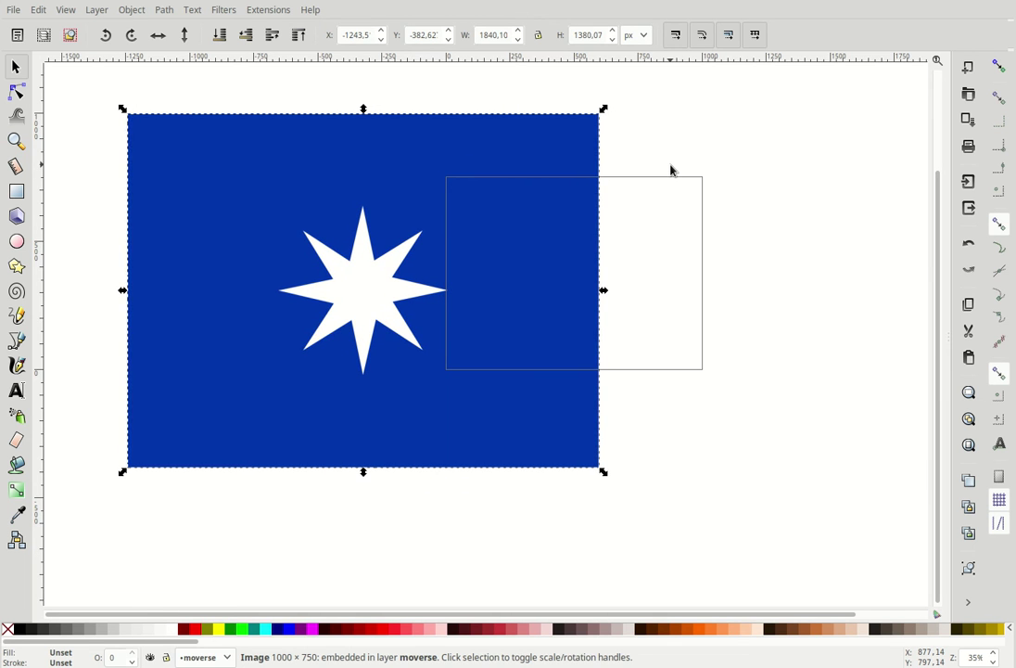
pyautogui.press('Left')
pyautogui.press('Left')
pyautogui.press('Left')
pyautogui.press('shift')
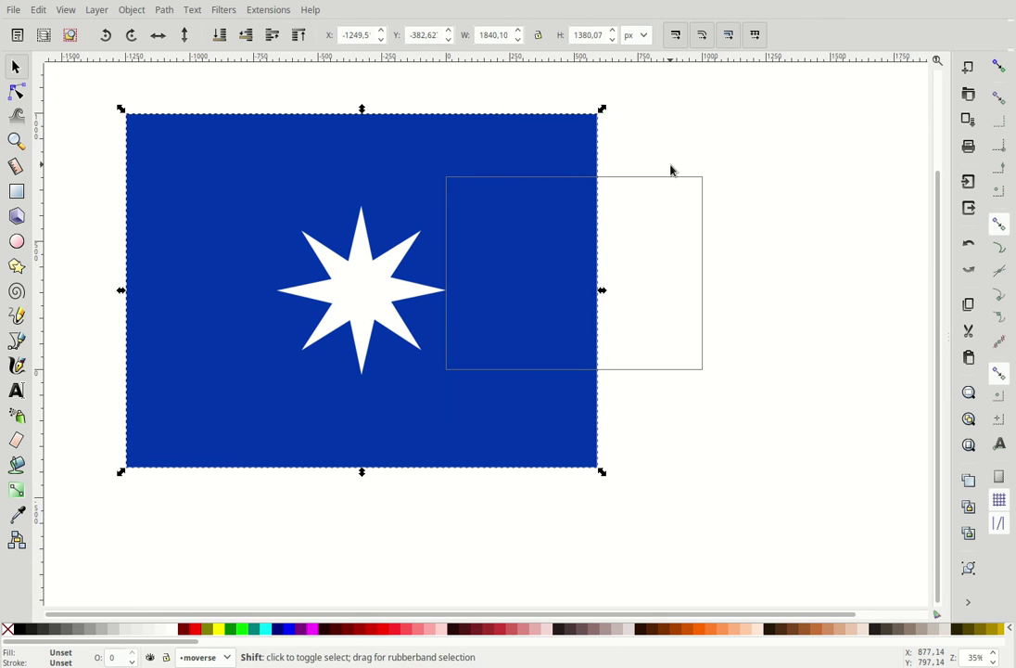
pyautogui.hotkey('shift', 'Right')
pyautogui.hotkey('shift', 'Right')
pyautogui.hotkey('shift', 'Right')
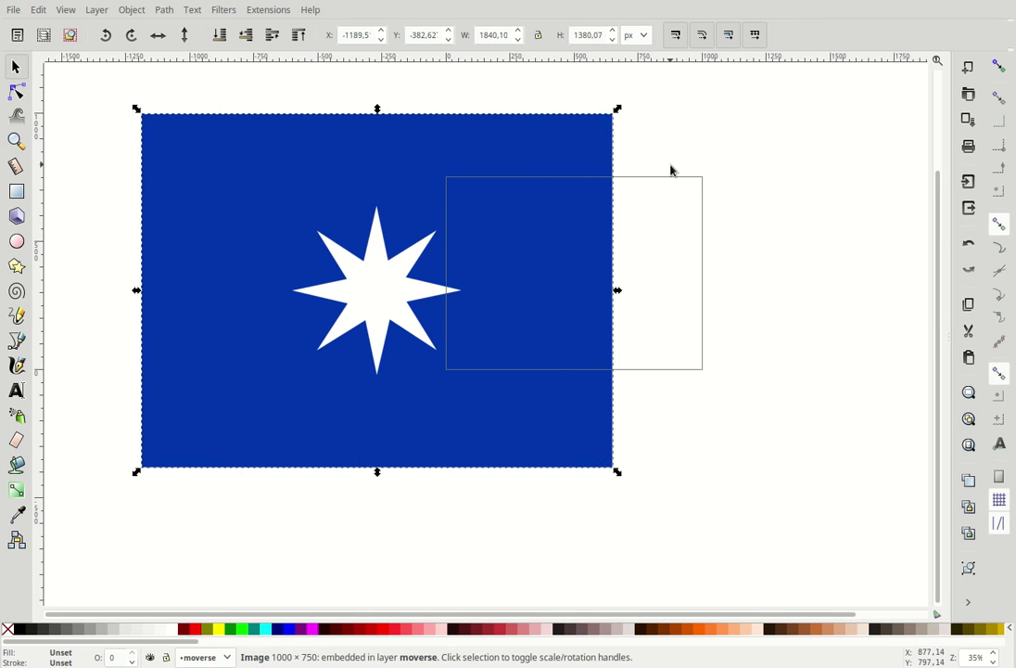
pyautogui.hotkey('shift', 'Right')
pyautogui.hotkey('shift', 'Right')
pyautogui.hotkey('shift', 'Right')
pyautogui.hotkey('shift', 'Right')
pyautogui.hotkey('shift', 'Right')
pyautogui.hotkey('shift', 'Right')
pyautogui.hotkey('shift', 'Right')
pyautogui.hotkey('shift', 'Right')
pyautogui.hotkey('shift', 'Right')
pyautogui.hotkey('shift', 'Right')
pyautogui.hotkey('shift', 'Right')
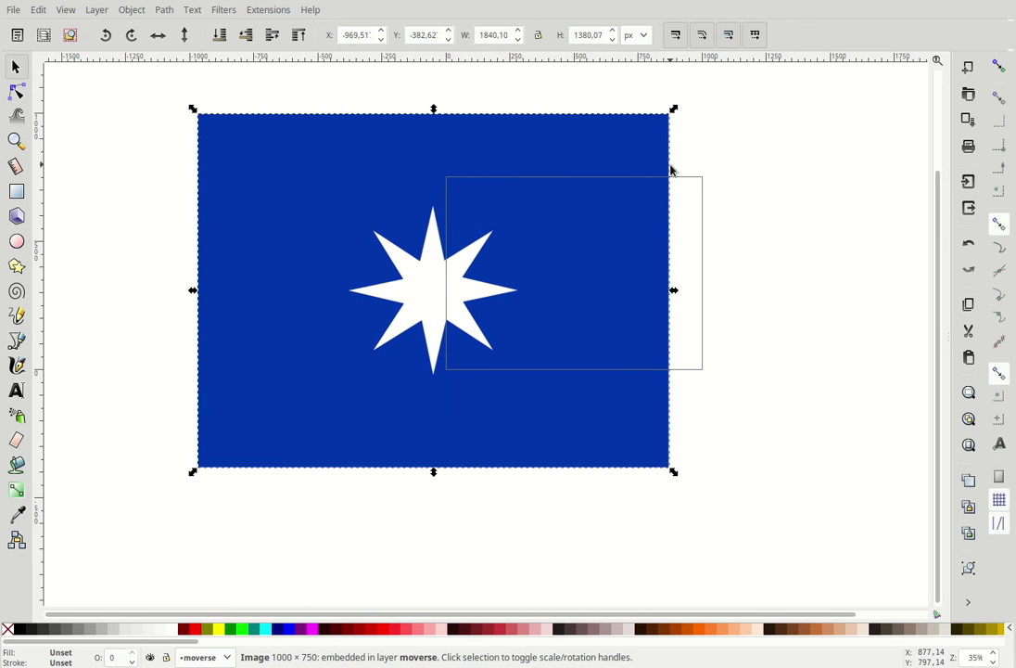
pyautogui.hotkey('shift', 'Right')
pyautogui.hotkey('shift', 'Right')
pyautogui.hotkey('shift', 'Right')
pyautogui.hotkey('shift', 'Right')
pyautogui.hotkey('shift', 'Right')
pyautogui.hotkey('shift', 'Right')
pyautogui.hotkey('shift', 'Right')
pyautogui.hotkey('shift', 'Right')
pyautogui.hotkey('shift', 'Right')
pyautogui.hotkey('shift', 'Right')
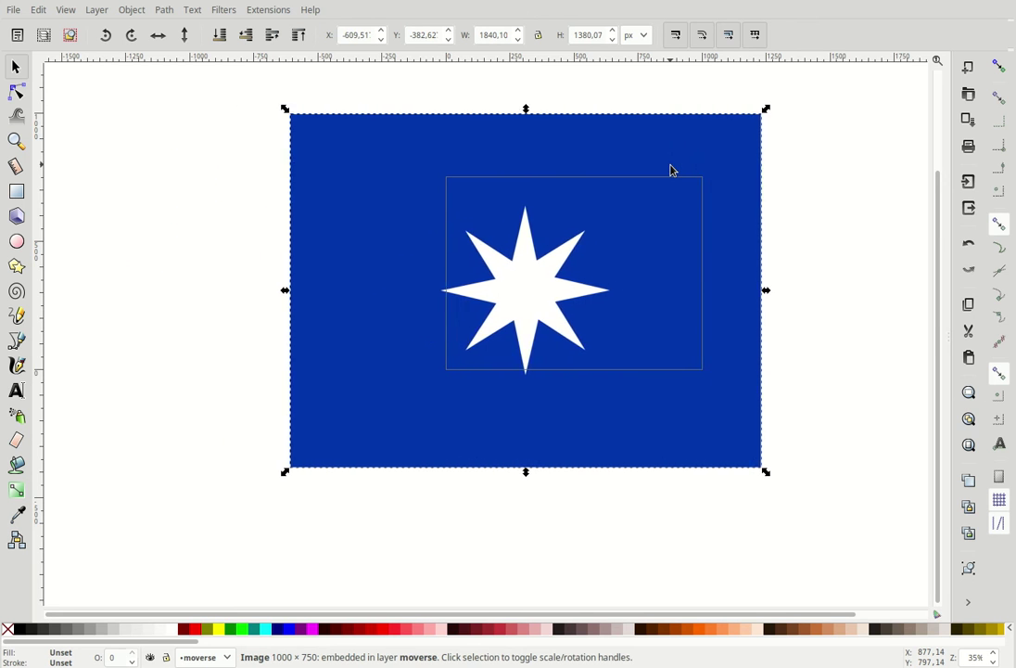
pyautogui.hotkey('shift', 'Right')
pyautogui.hotkey('shift', 'Right')
pyautogui.hotkey('shift', 'Right')
pyautogui.press('Up')
pyautogui.press('Up')
pyautogui.press('Up')
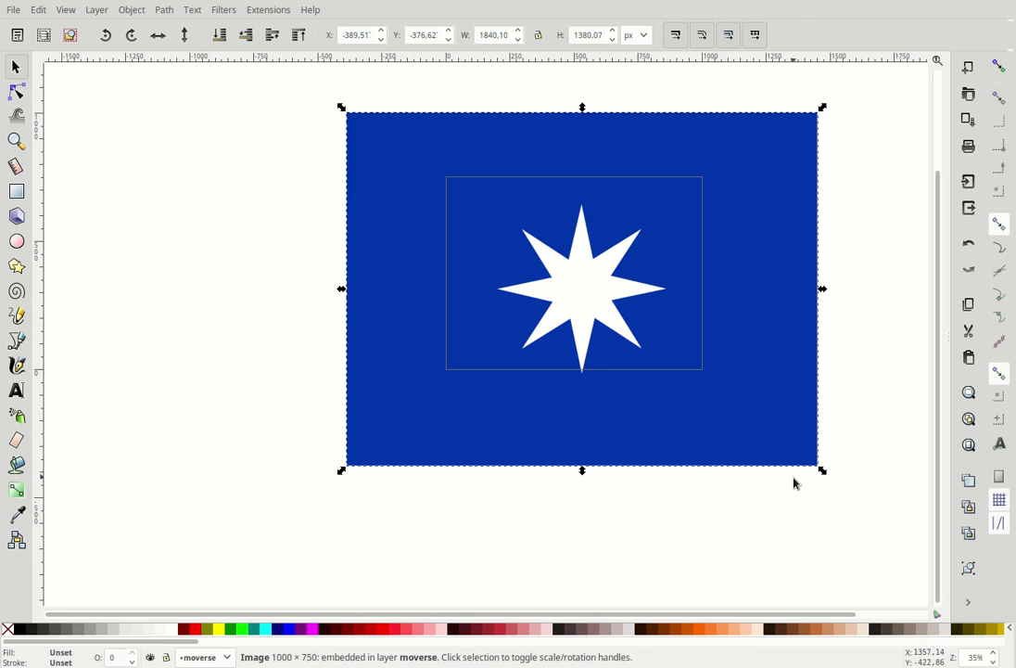
# Step: Shrink the flag to about 1265 × 949 px and move it back over the page
pyautogui.moveTo(829, 474); pyautogui.dragTo(692, 362)
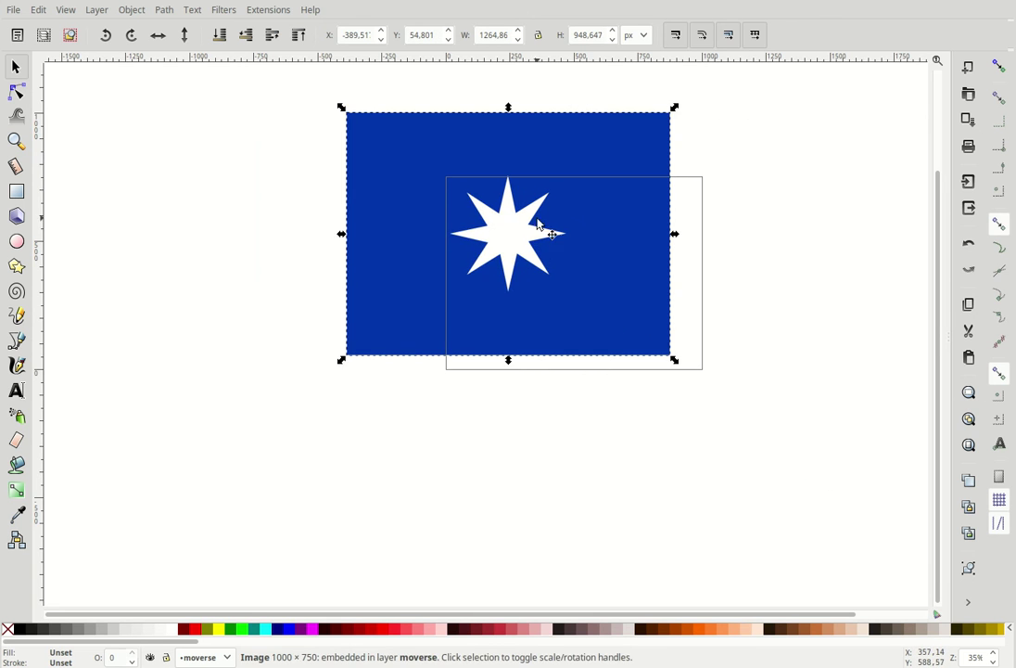
pyautogui.moveTo(545, 230); pyautogui.dragTo(622, 276)
pyautogui.keyDown('ctrl'); pyautogui.scroll(1, 624, 264); pyautogui.keyUp('ctrl')
pyautogui.keyDown('ctrl'); pyautogui.scroll(1, 733, 298); pyautogui.keyUp('ctrl')
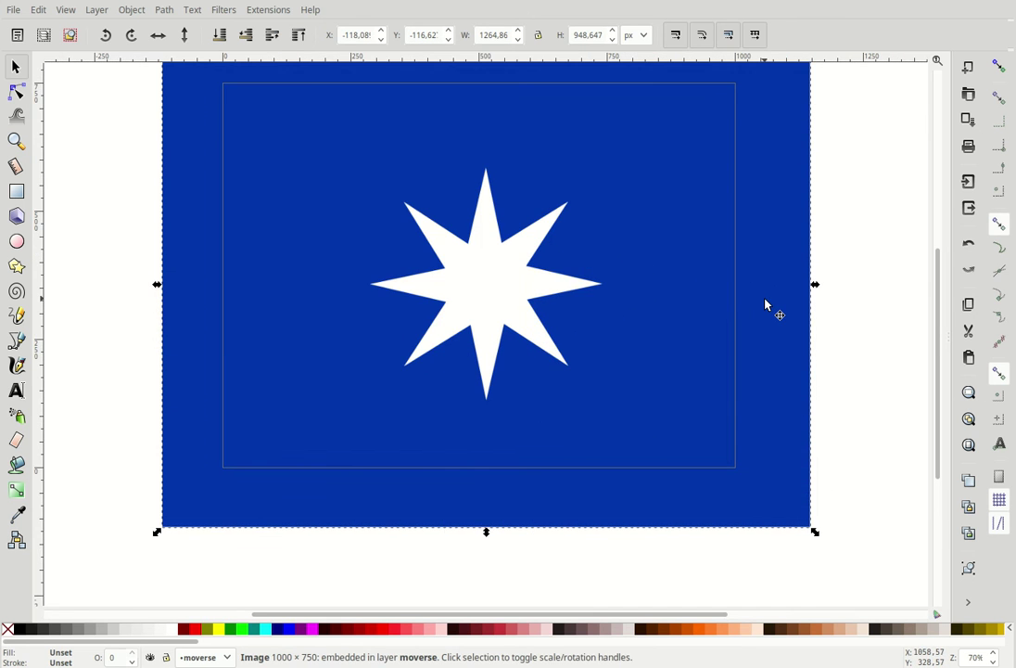
# Step: Fine-tune the flag position with Alt+arrow nudges to X -139.23, Y -124.34
pyautogui.press('Left')
pyautogui.press('Left')
pyautogui.press('Left')
pyautogui.press('Left')
pyautogui.press('Left')
pyautogui.press('Left')
pyautogui.press('Left')
pyautogui.press('Left')
pyautogui.press('Left')
pyautogui.press('Left')
pyautogui.press('Left')
pyautogui.press('Left')
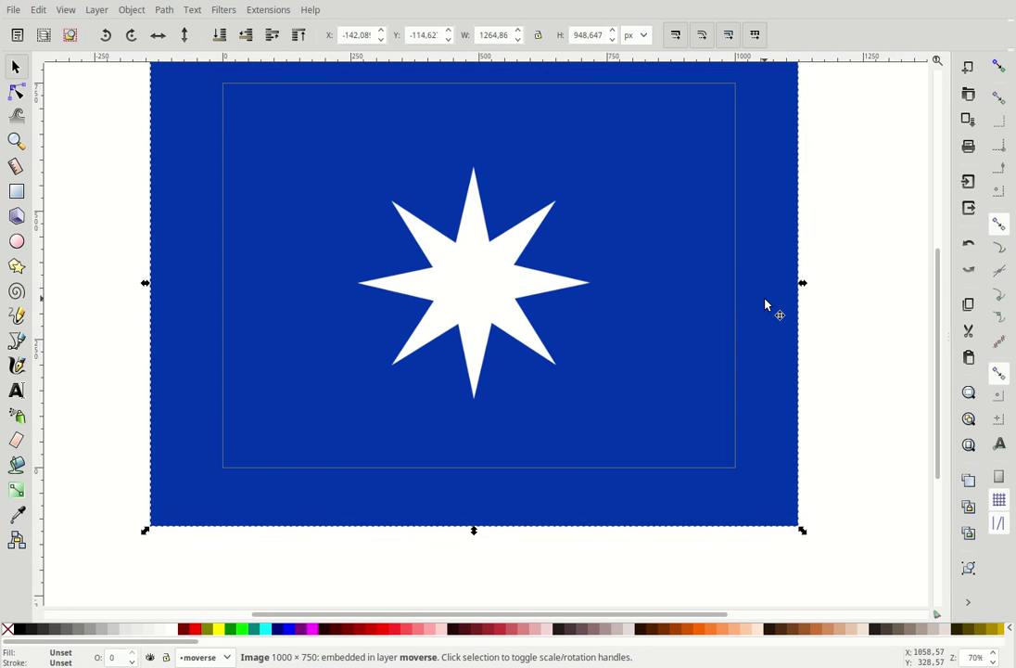
pyautogui.press('Up')
pyautogui.hotkey('alt', 'Down')
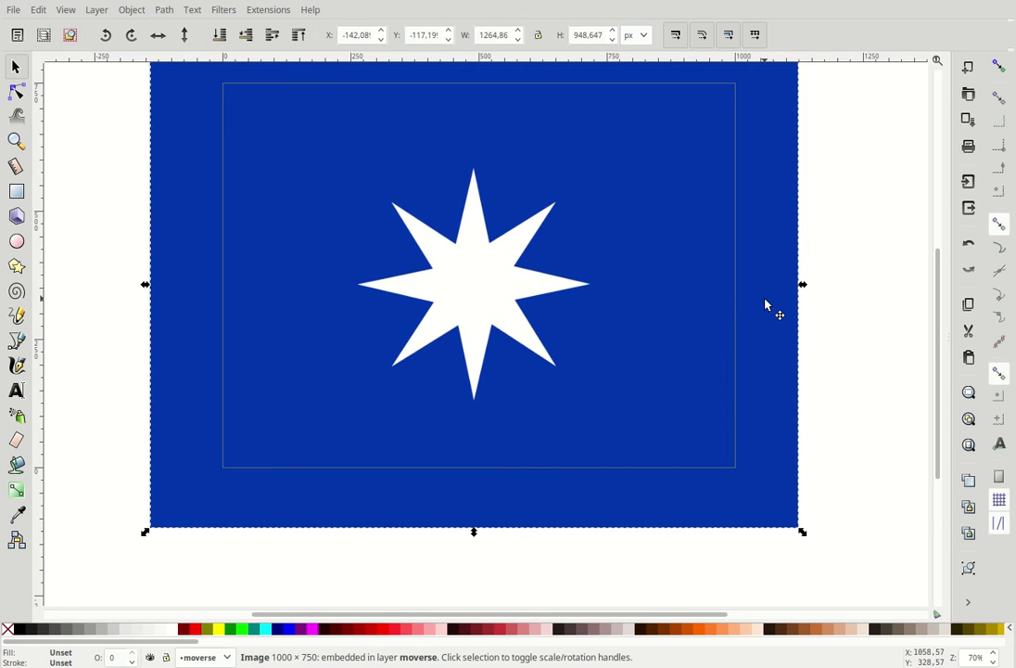
pyautogui.press('alt')
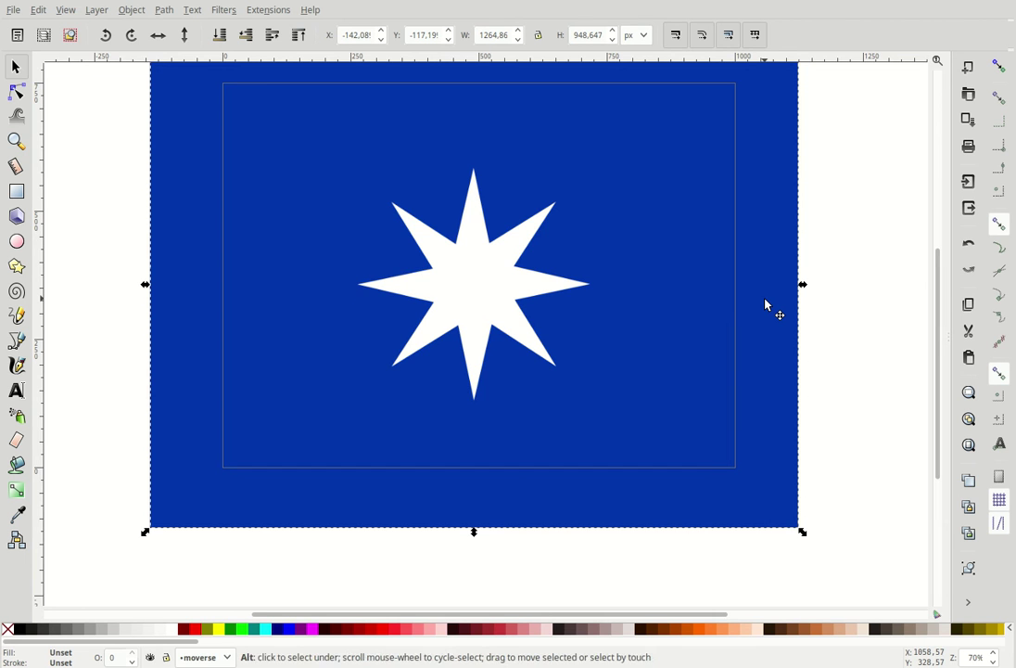
pyautogui.hotkey('alt', 'Left')
pyautogui.press('alt')
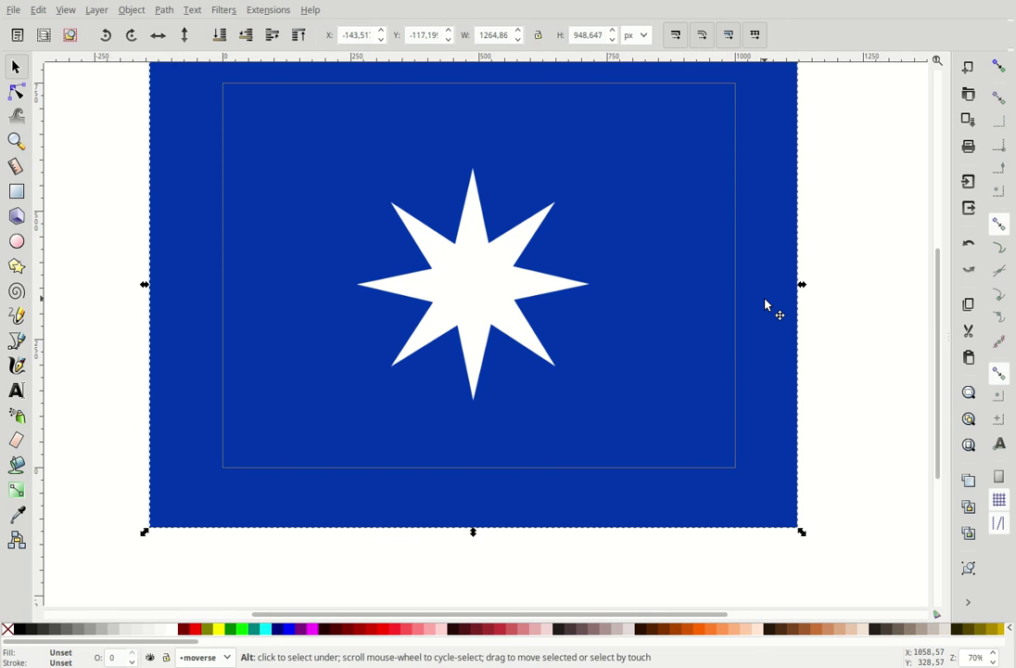
pyautogui.hotkey('alt', 'Right')
pyautogui.hotkey('alt', 'Right')
pyautogui.hotkey('alt', 'Right')
pyautogui.hotkey('alt', 'Down')
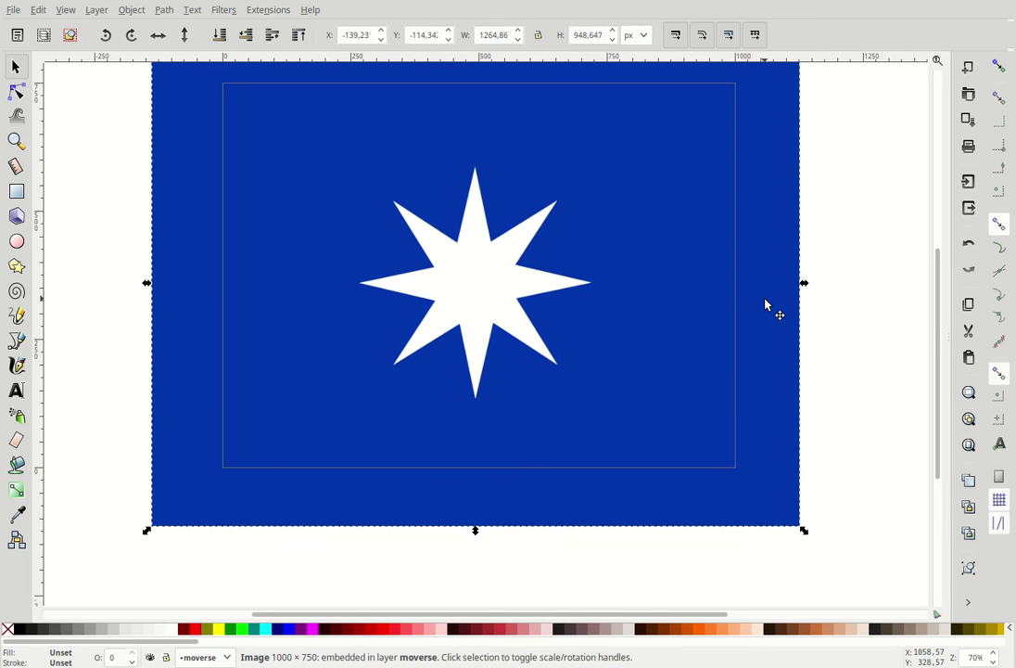
pyautogui.hotkey('alt', 'Down')
pyautogui.hotkey('alt', 'Down')
pyautogui.hotkey('alt', 'Down')
pyautogui.hotkey('alt', 'Down')
pyautogui.hotkey('ctrl', 'Left')
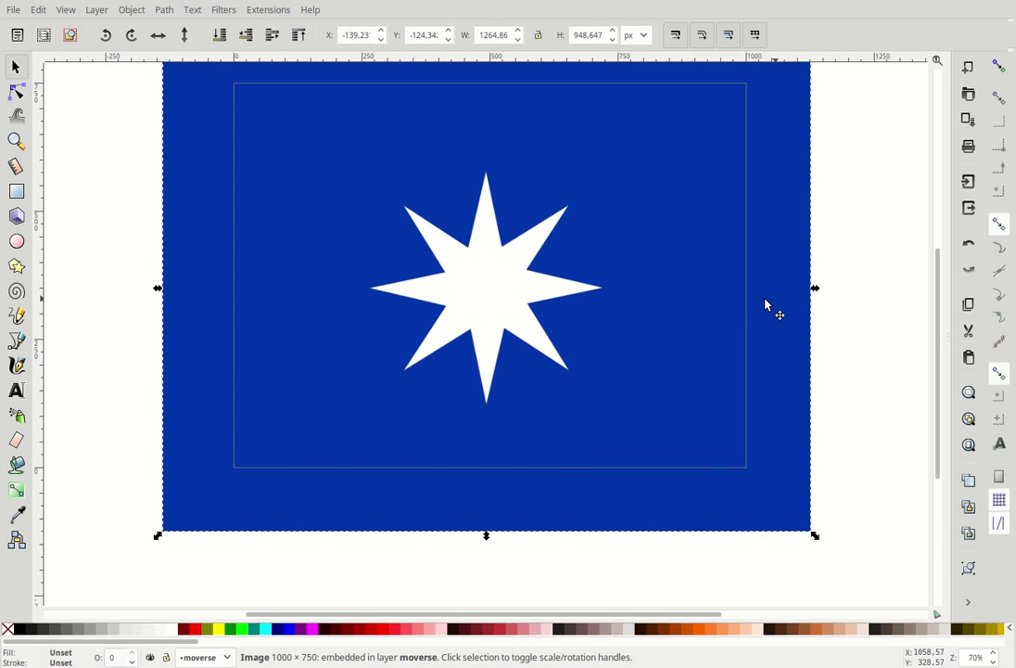
pyautogui.hotkey('ctrl', 'Right')
pyautogui.hotkey('ctrl', 'Right')
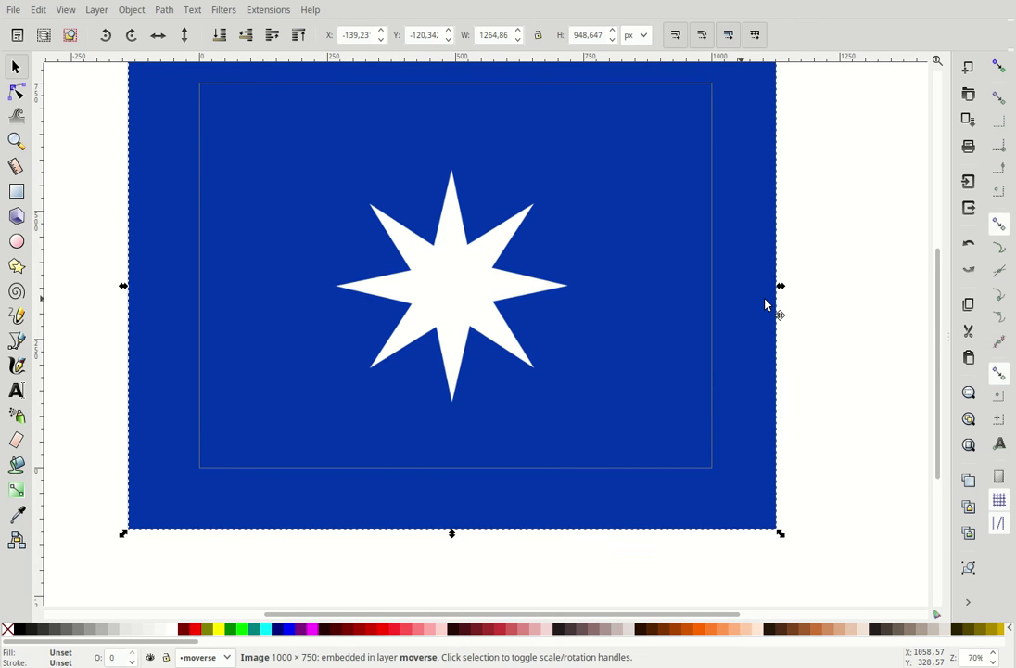
pyautogui.scroll(-2, 876, 251)
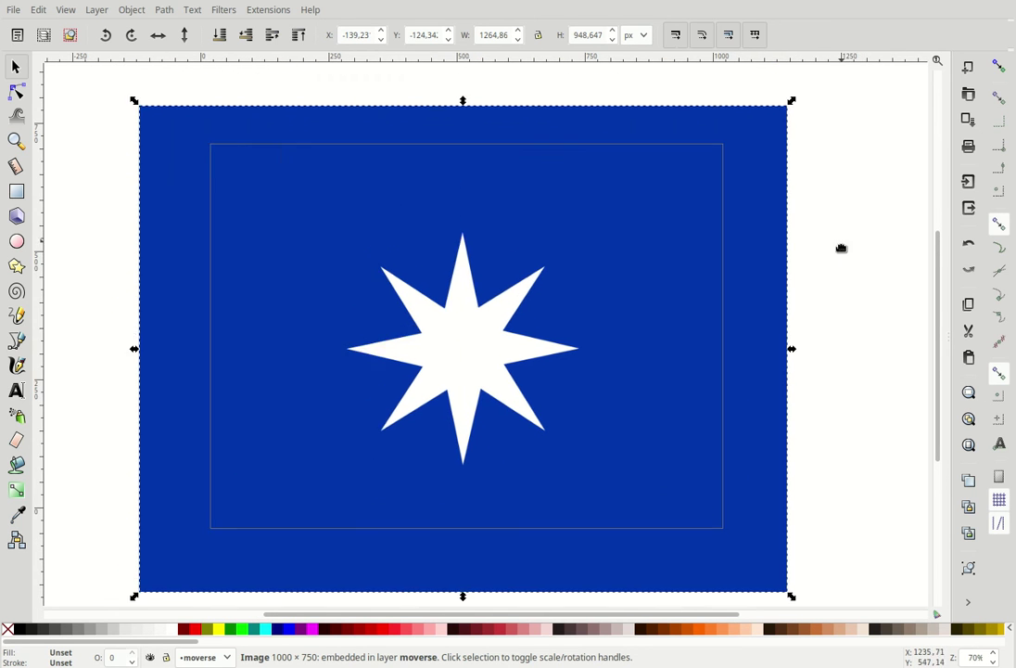
pyautogui.scroll(-2, 848, 213)
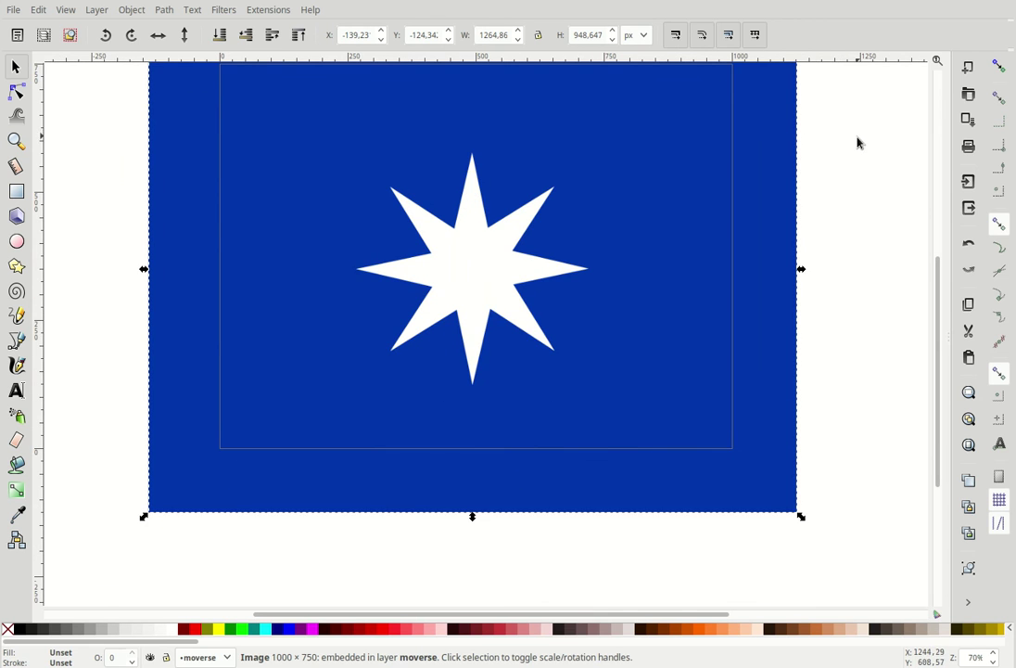